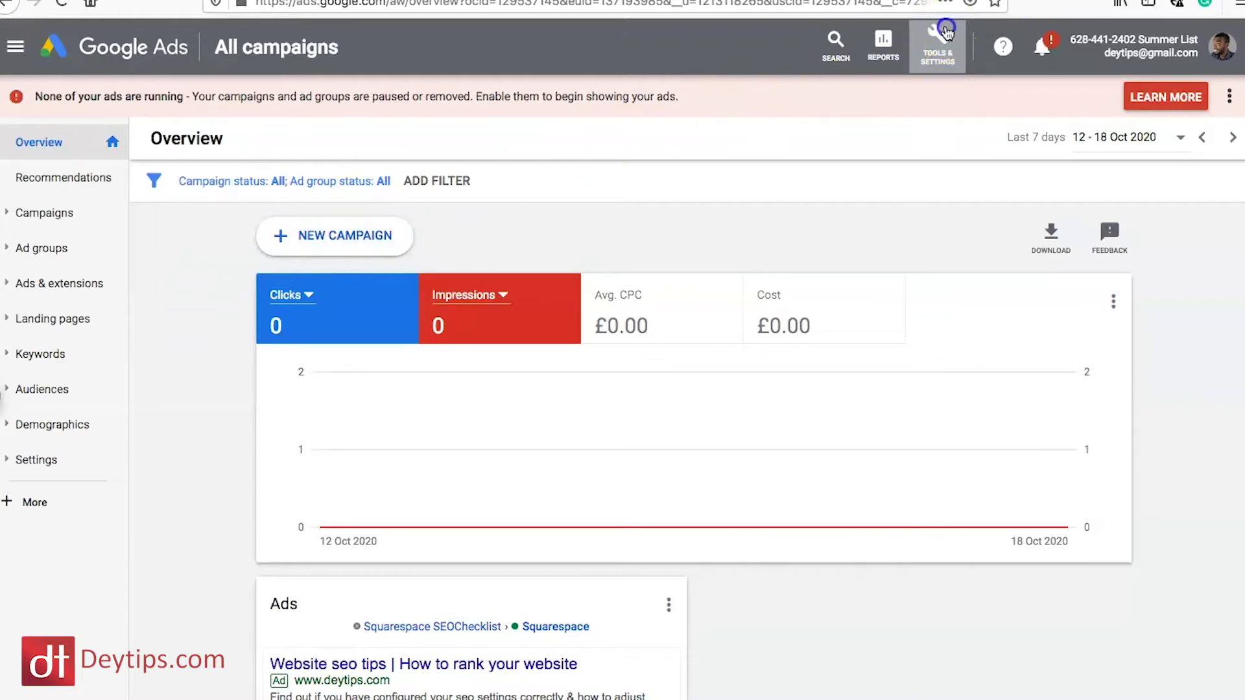
Step: Bring up the tools and settings menu from the all-campaigns overview
{"action": "left_click", "coordinate": [945, 31]}
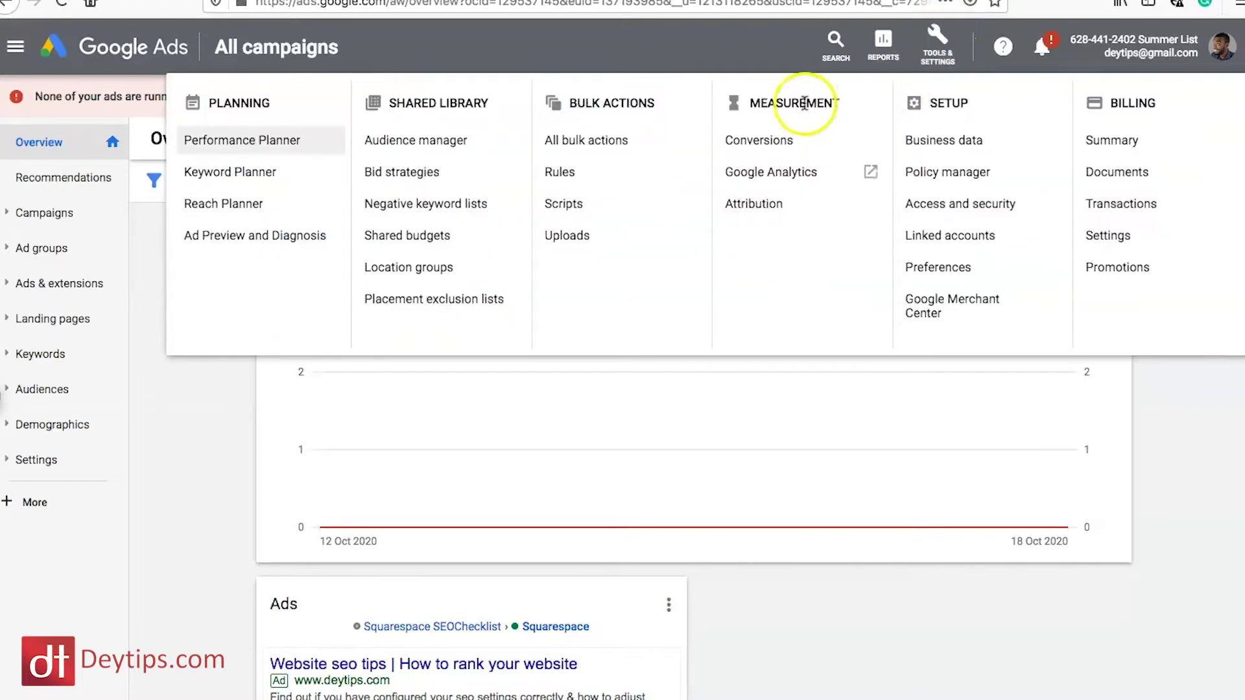
Step: Go to the Conversions page and start a new conversion action
{"action": "left_click", "coordinate": [779, 149]}
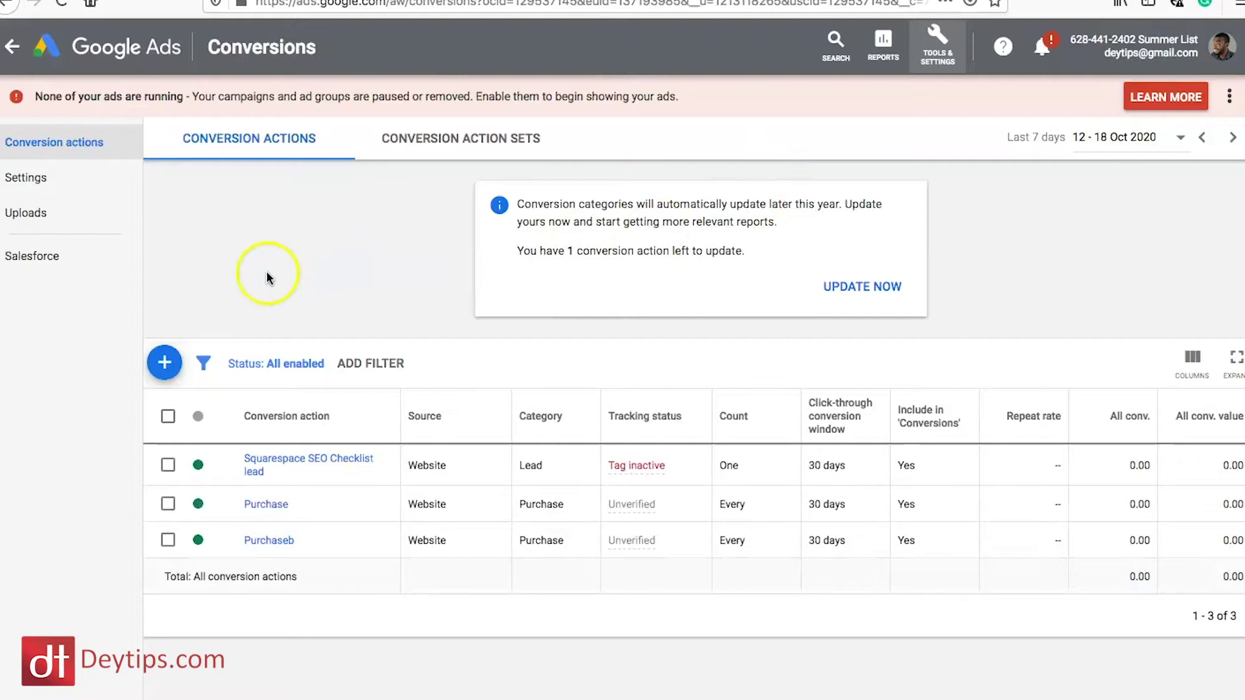
{"action": "left_click", "coordinate": [165, 363]}
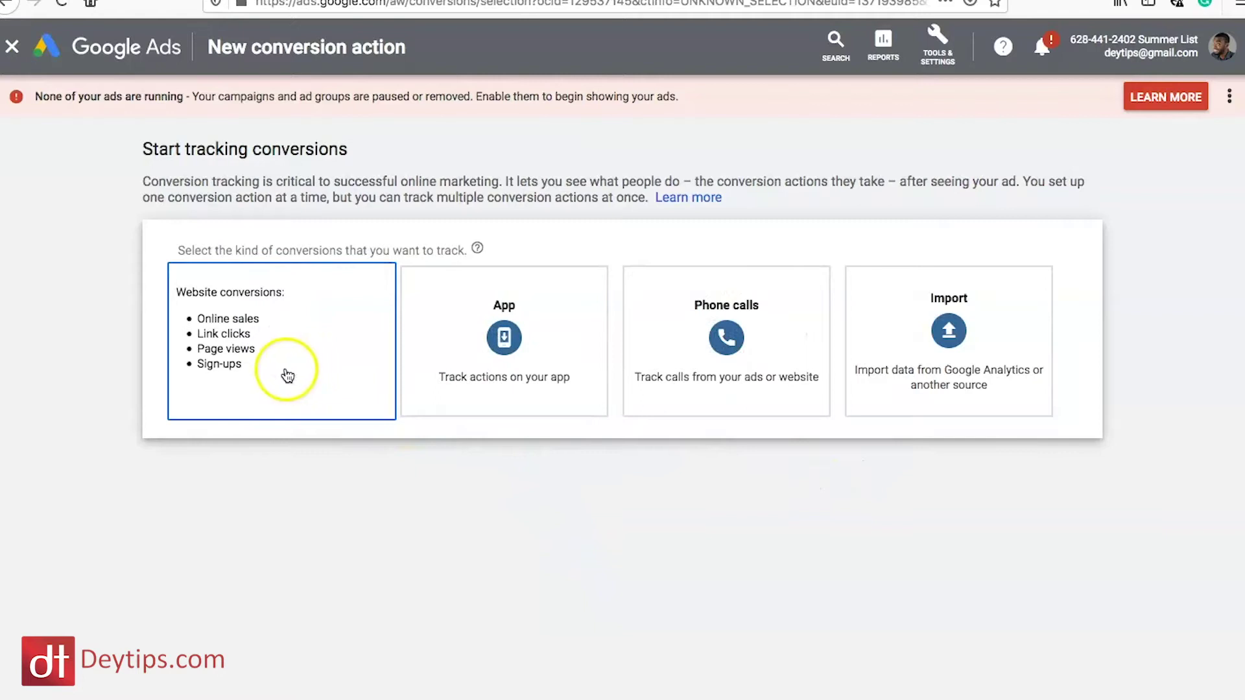
Step: Choose Website as the type of conversion to track
{"action": "left_click", "coordinate": [279, 339]}
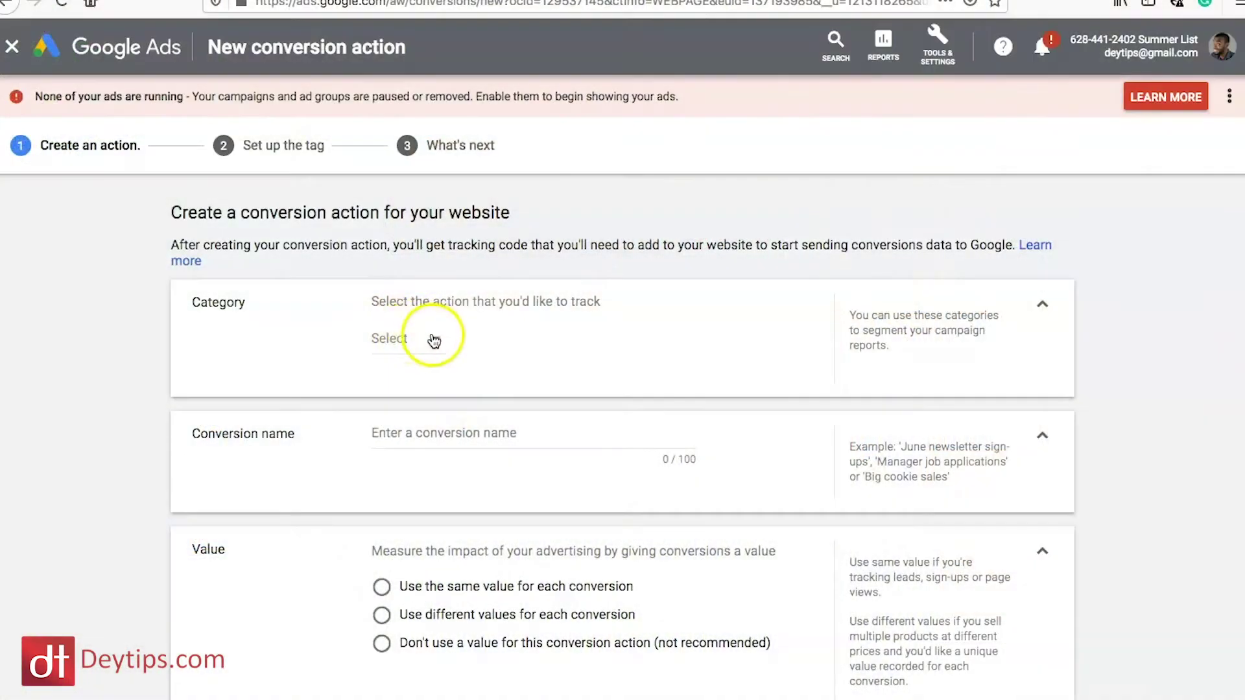
Step: Set the conversion category to Purchase and move down to the value options
{"action": "left_click", "coordinate": [433, 341]}
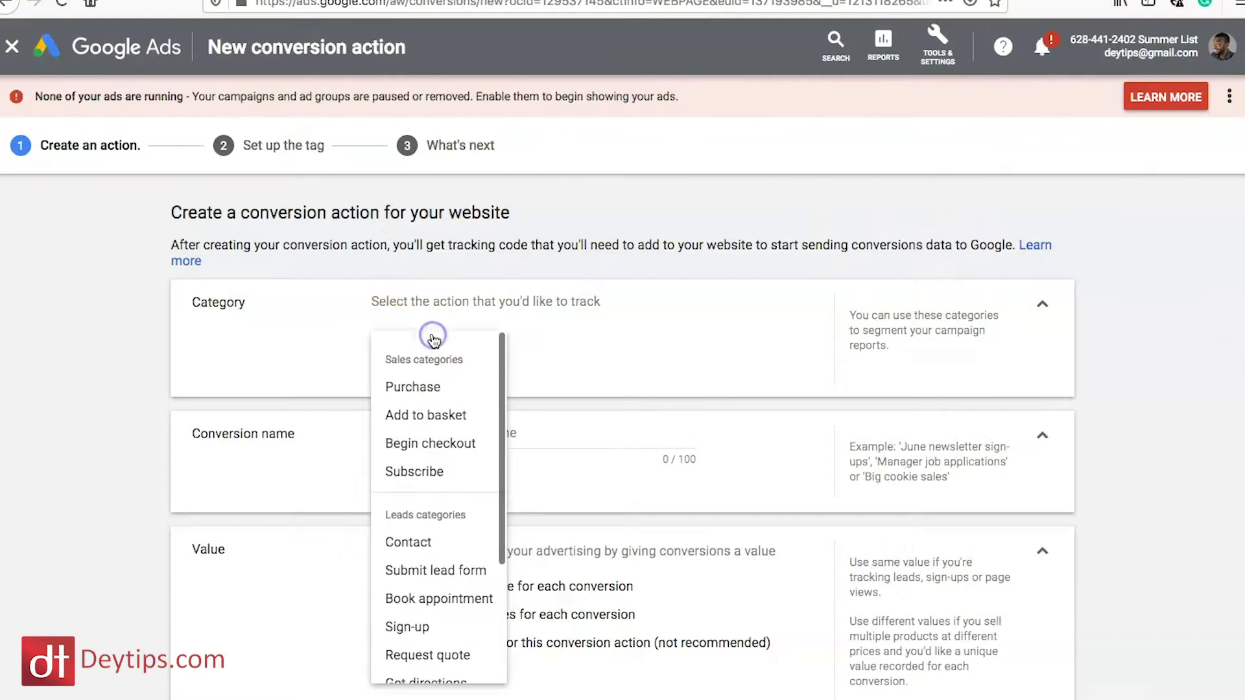
{"action": "left_click", "coordinate": [439, 388]}
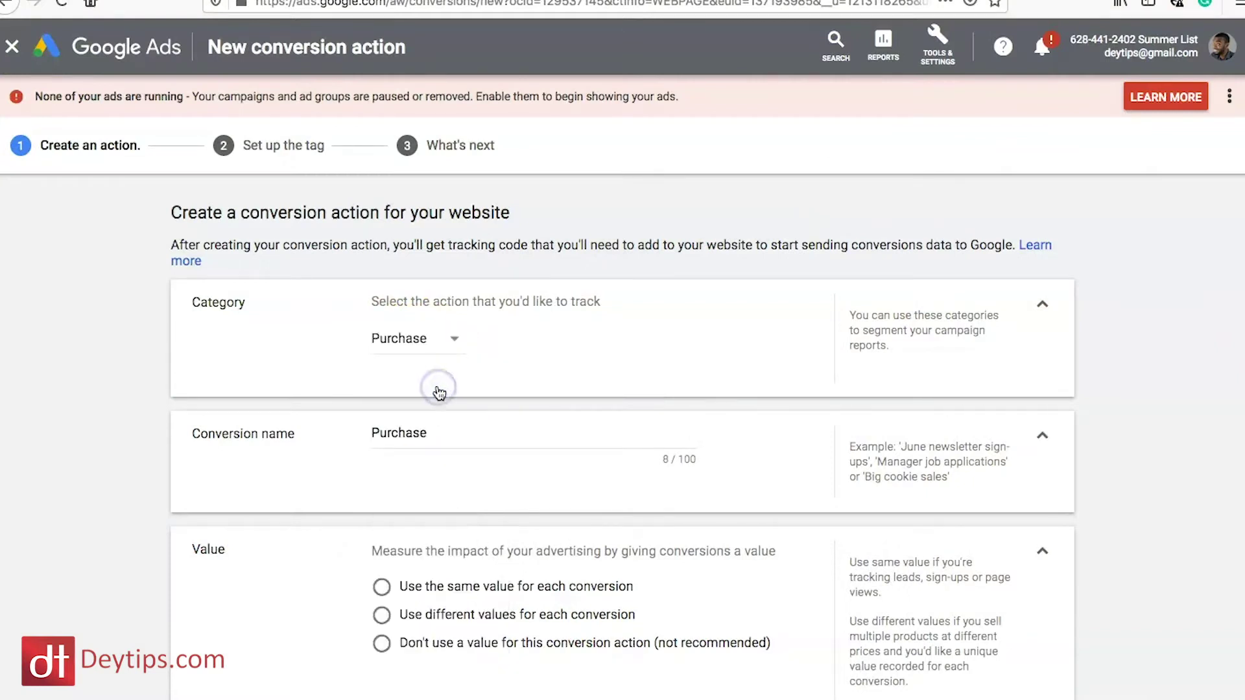
{"action": "scroll", "coordinate": [436, 370], "scroll_direction": "down", "scroll_amount": 2}
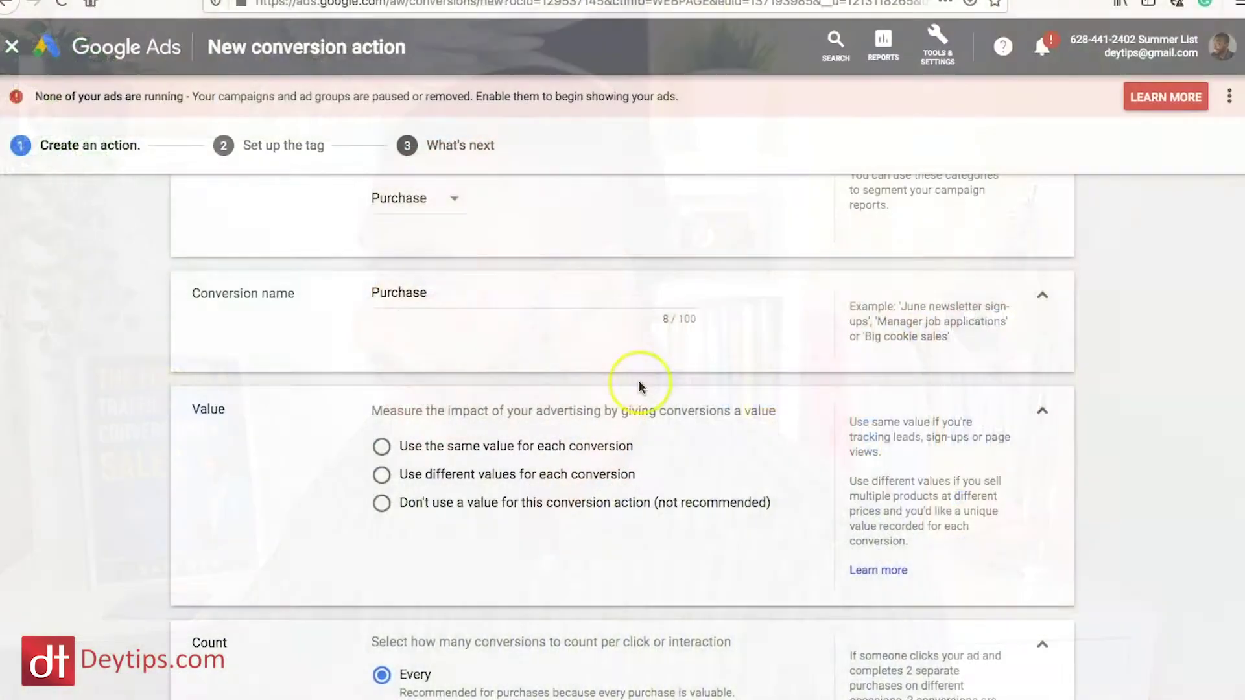
{"action": "scroll", "coordinate": [639, 380], "scroll_direction": "down", "scroll_amount": 1}
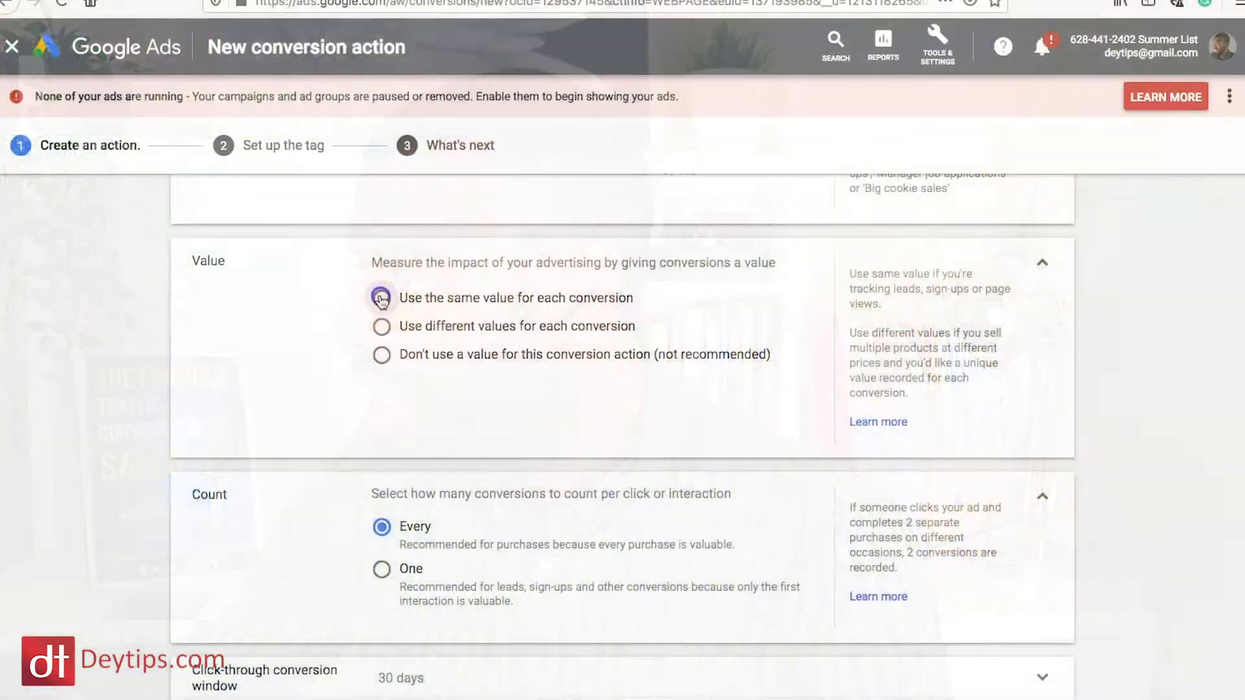
Step: Select 'Use the same value for each conversion' with a value of 10 GBP
{"action": "left_click", "coordinate": [381, 298]}
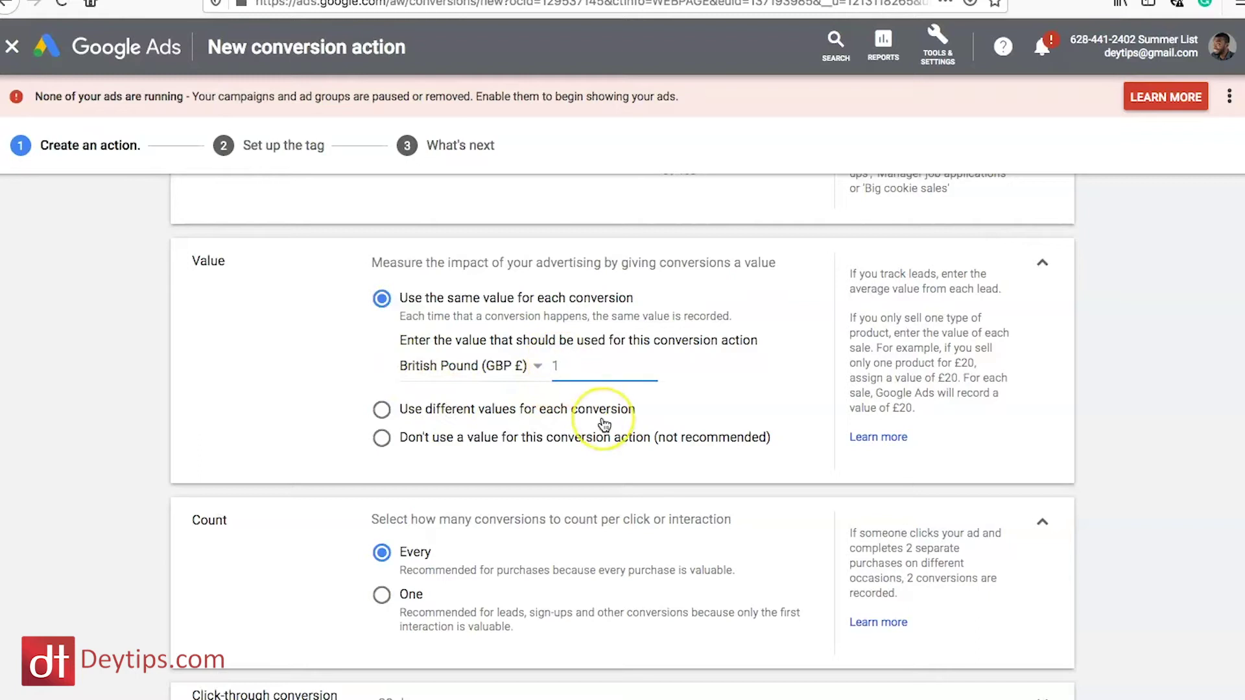
{"action": "key", "text": "BackSpace"}
{"action": "key", "text": "BackSpace"}
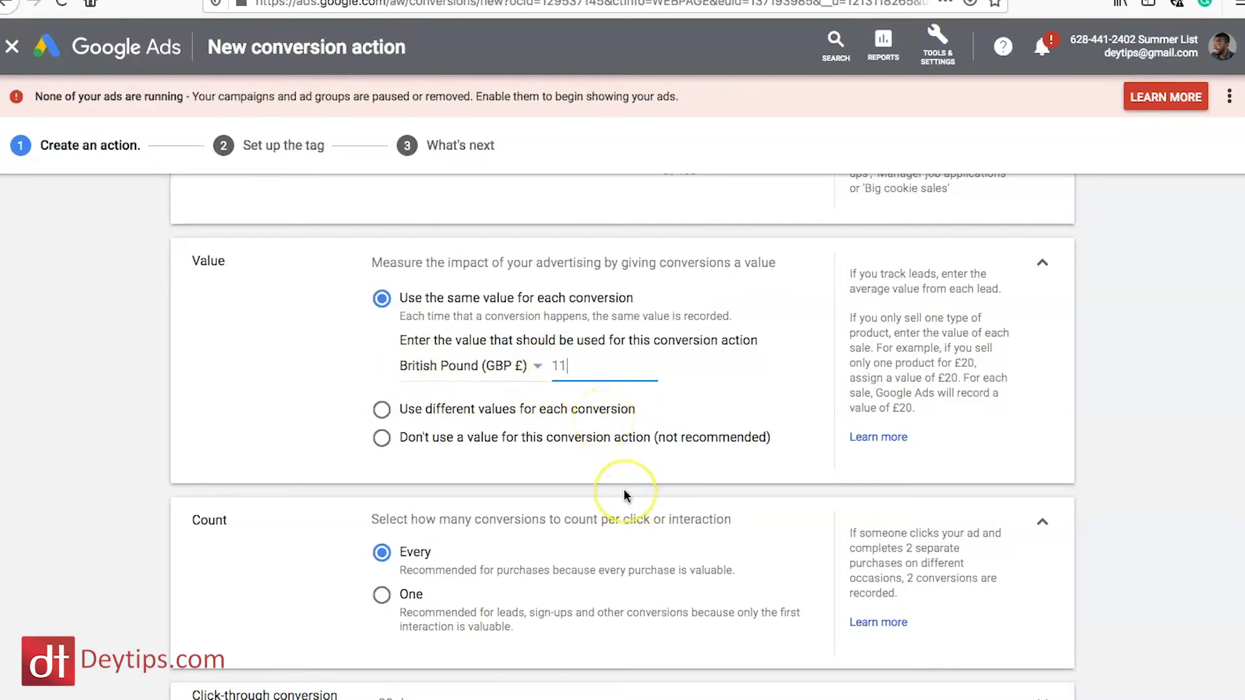
{"action": "type", "text": "0"}
{"action": "left_click", "coordinate": [634, 491]}
{"action": "scroll", "coordinate": [568, 447], "scroll_direction": "down", "scroll_amount": 3}
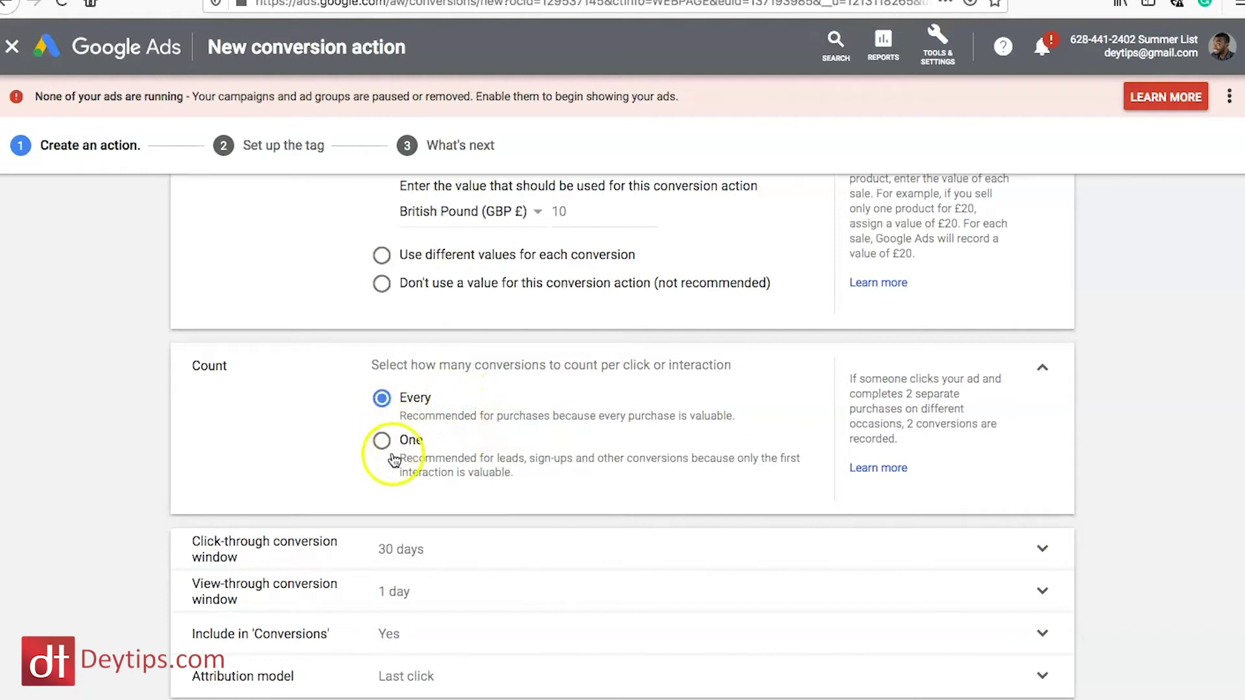
{"action": "scroll", "coordinate": [443, 487], "scroll_direction": "down", "scroll_amount": 1}
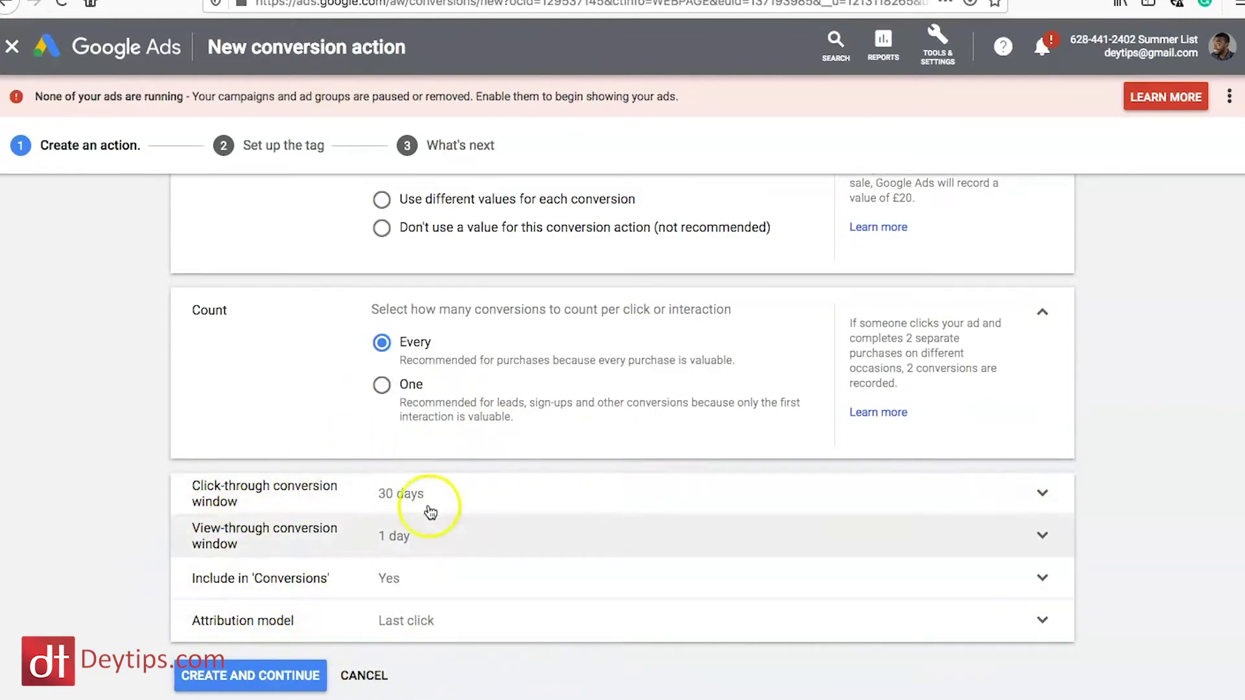
Step: Create the conversion action, choose 'Install the tag yourself', and copy the global site tag code
{"action": "left_click", "coordinate": [273, 690]}
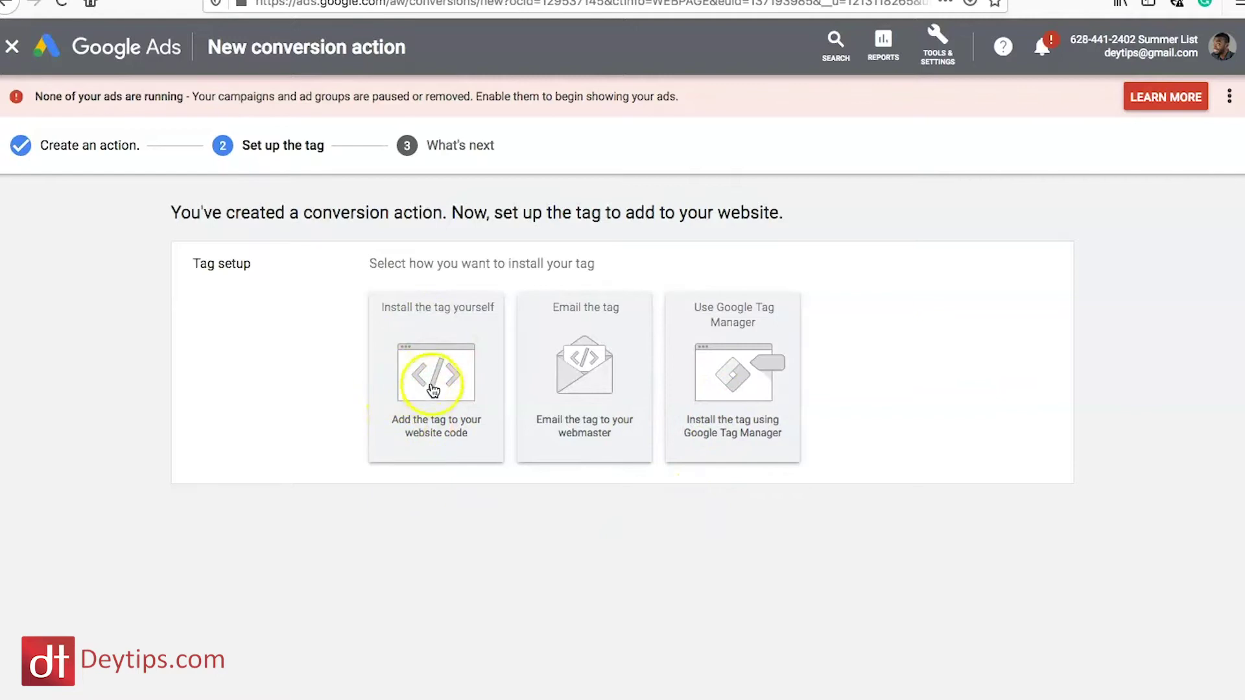
{"action": "left_click", "coordinate": [432, 400]}
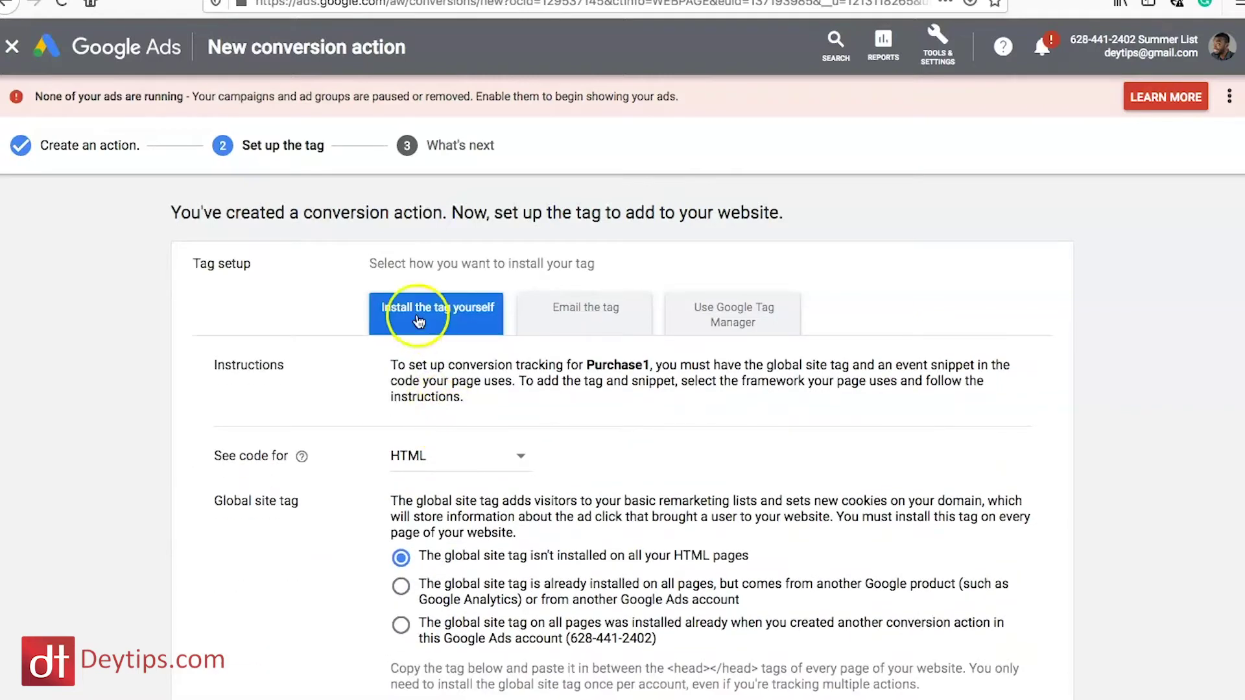
{"action": "scroll", "coordinate": [771, 564], "scroll_direction": "down", "scroll_amount": 10}
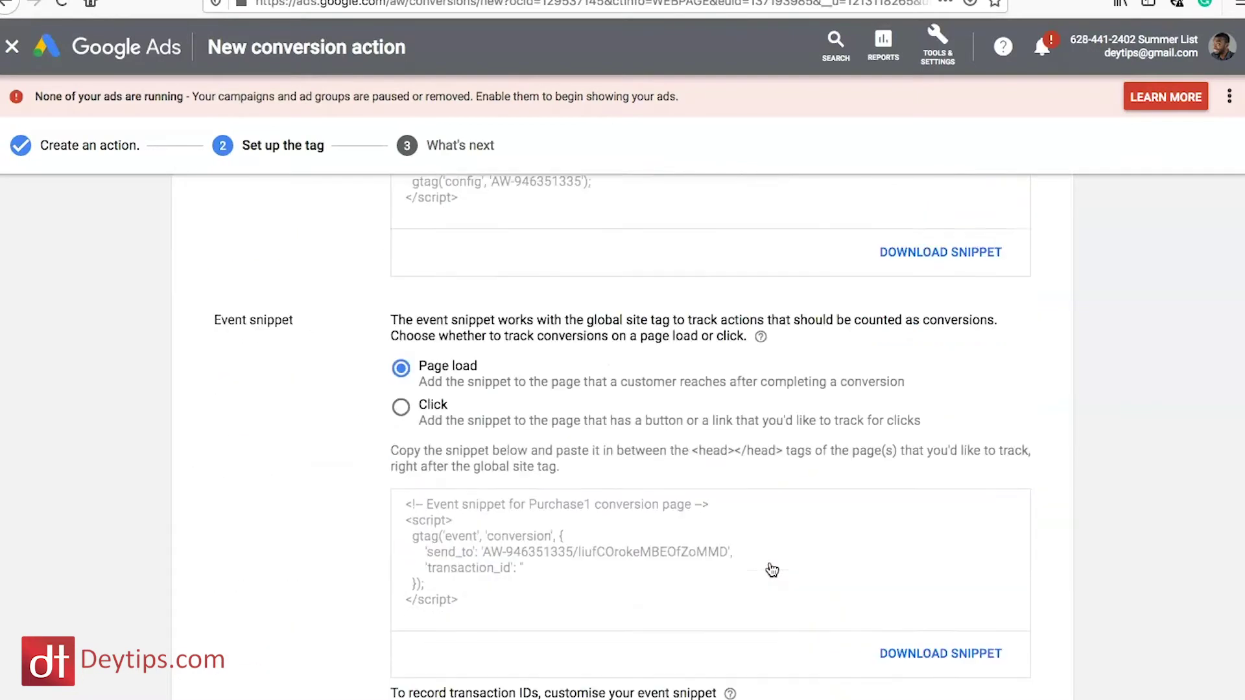
{"action": "scroll", "coordinate": [771, 569], "scroll_direction": "up", "scroll_amount": 6}
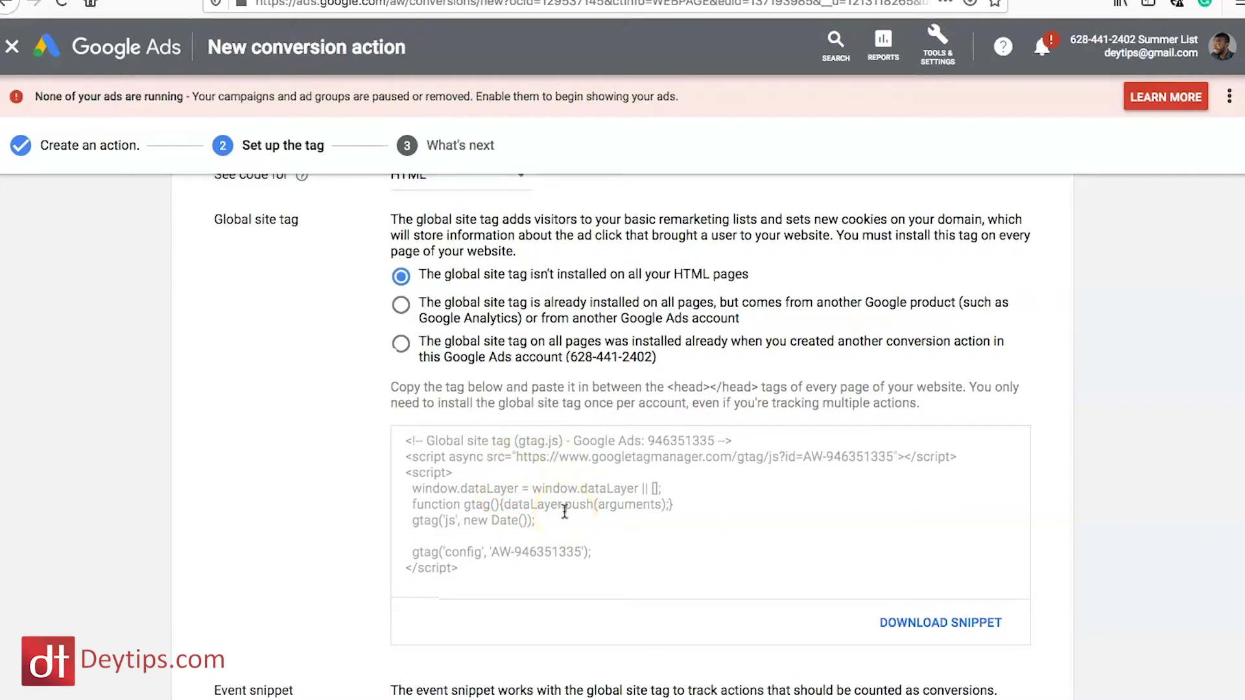
{"action": "left_click", "coordinate": [458, 575]}
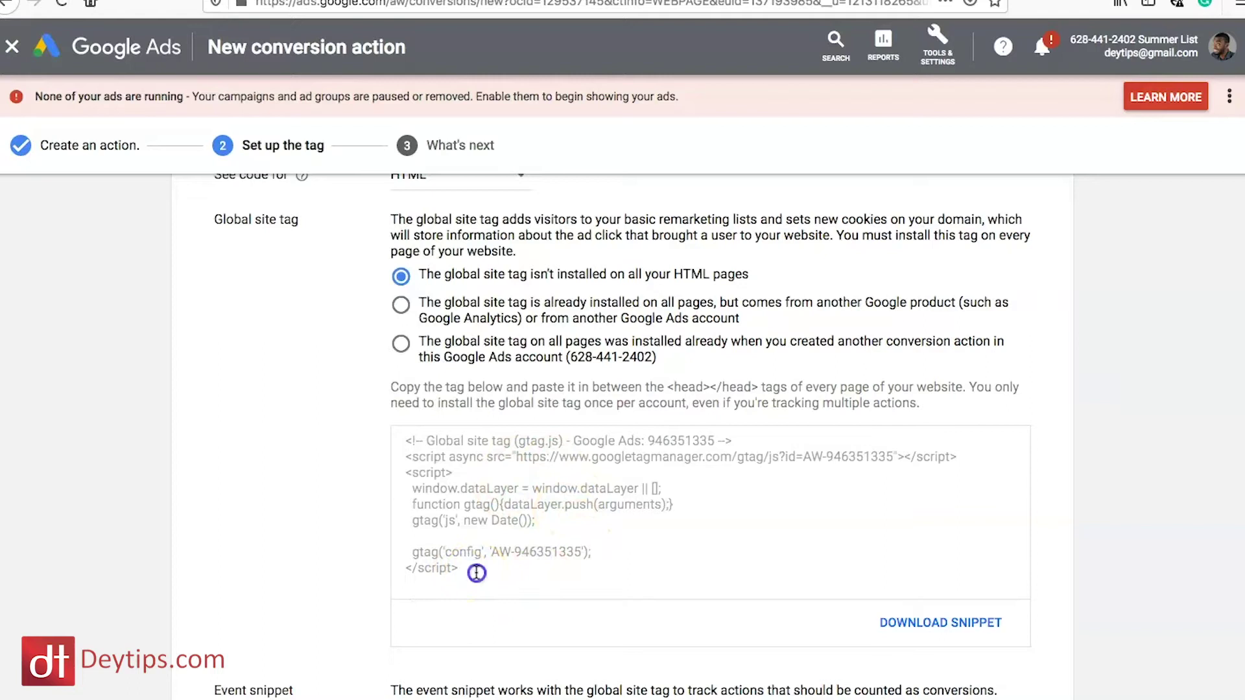
{"action": "left_click_drag", "start_coordinate": [477, 573], "coordinate": [389, 437]}
{"action": "key", "text": "super+c"}
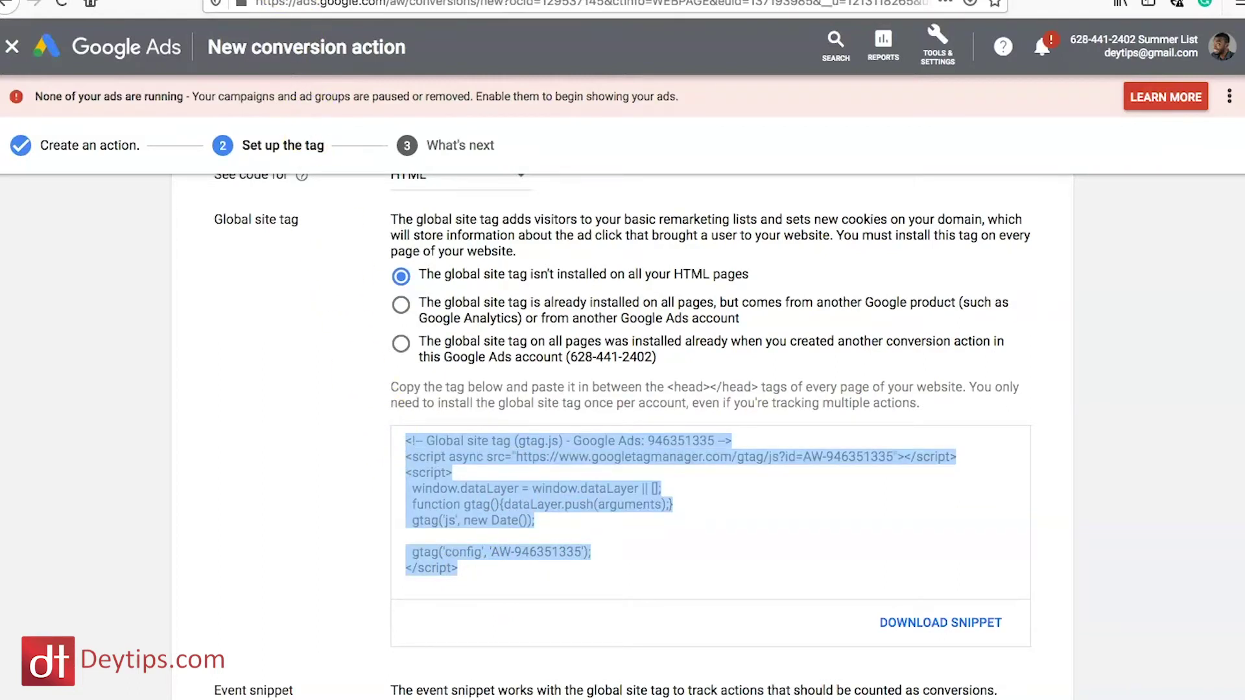
{"action": "key", "text": "ctrl+Tab"}
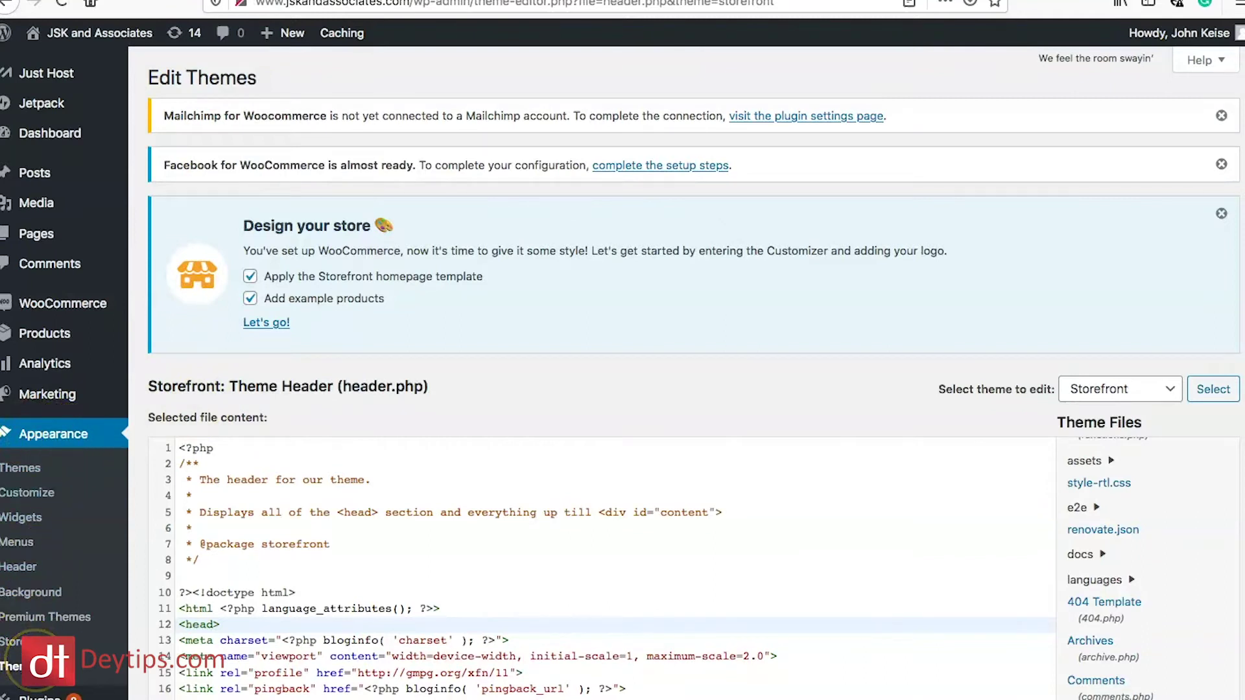
Step: Open the Storefront theme's header.php file in the theme editor
{"action": "left_click", "coordinate": [29, 640]}
{"action": "scroll", "coordinate": [680, 415], "scroll_direction": "down", "scroll_amount": 5}
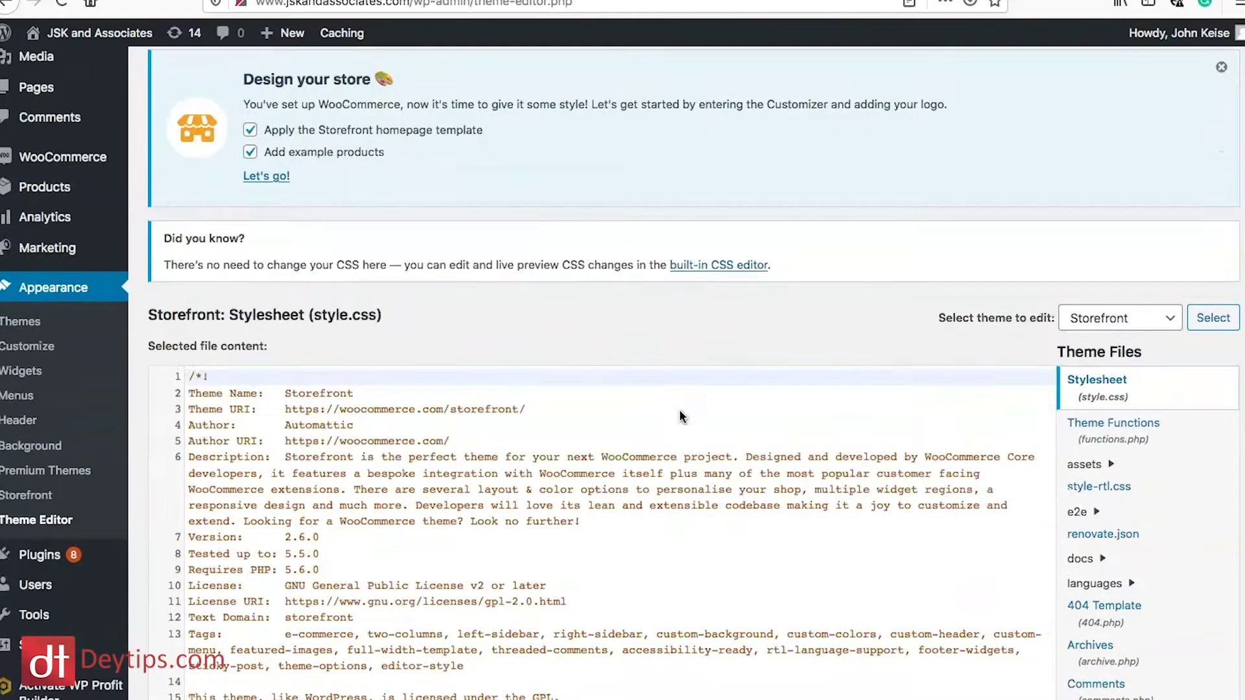
{"action": "scroll", "coordinate": [1156, 329], "scroll_direction": "down", "scroll_amount": 1}
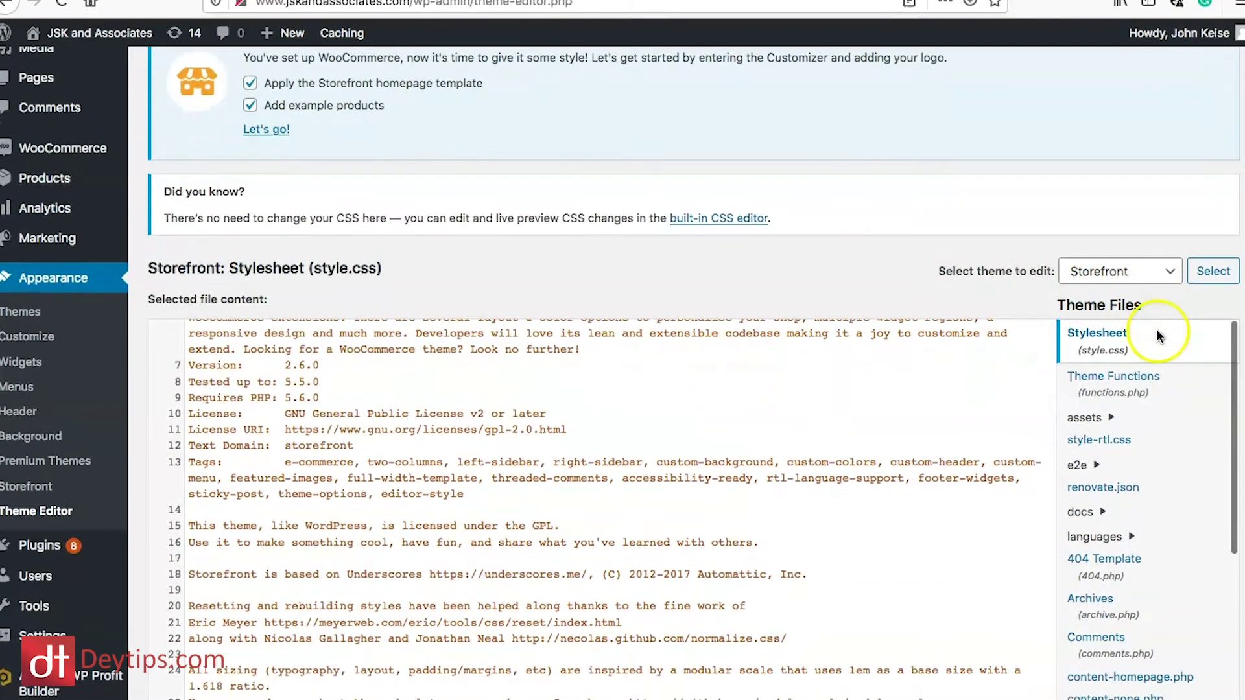
{"action": "left_click", "coordinate": [1164, 271]}
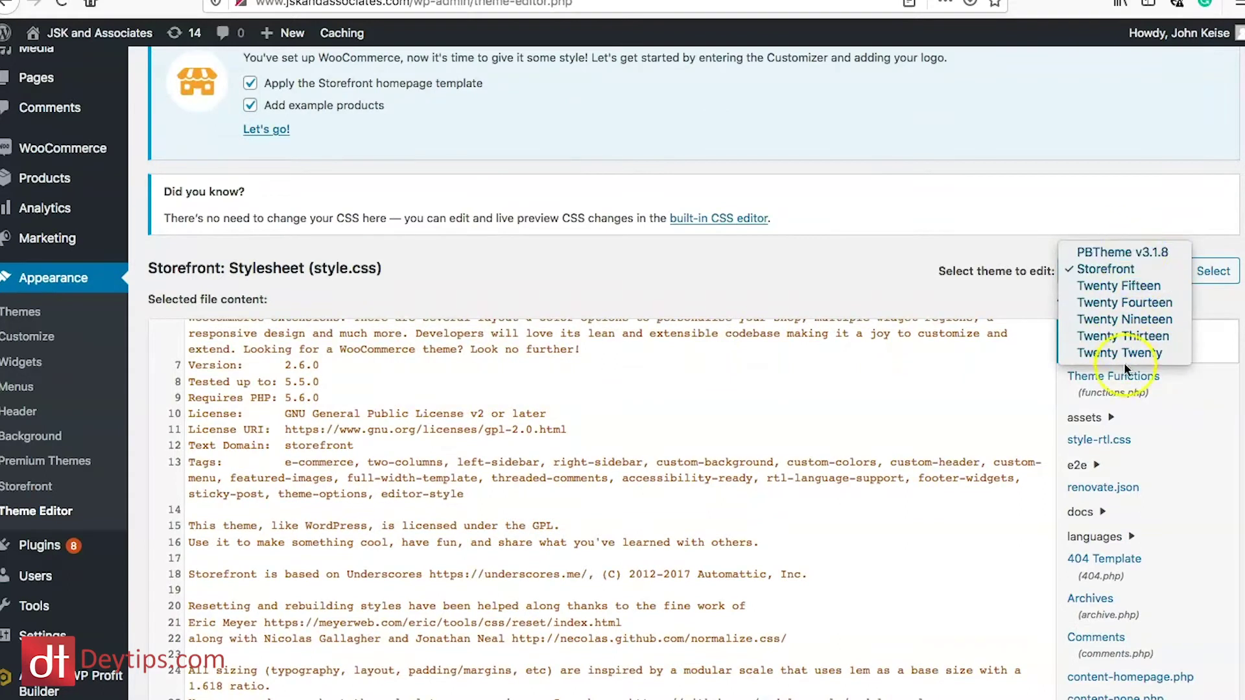
{"action": "left_click", "coordinate": [990, 272]}
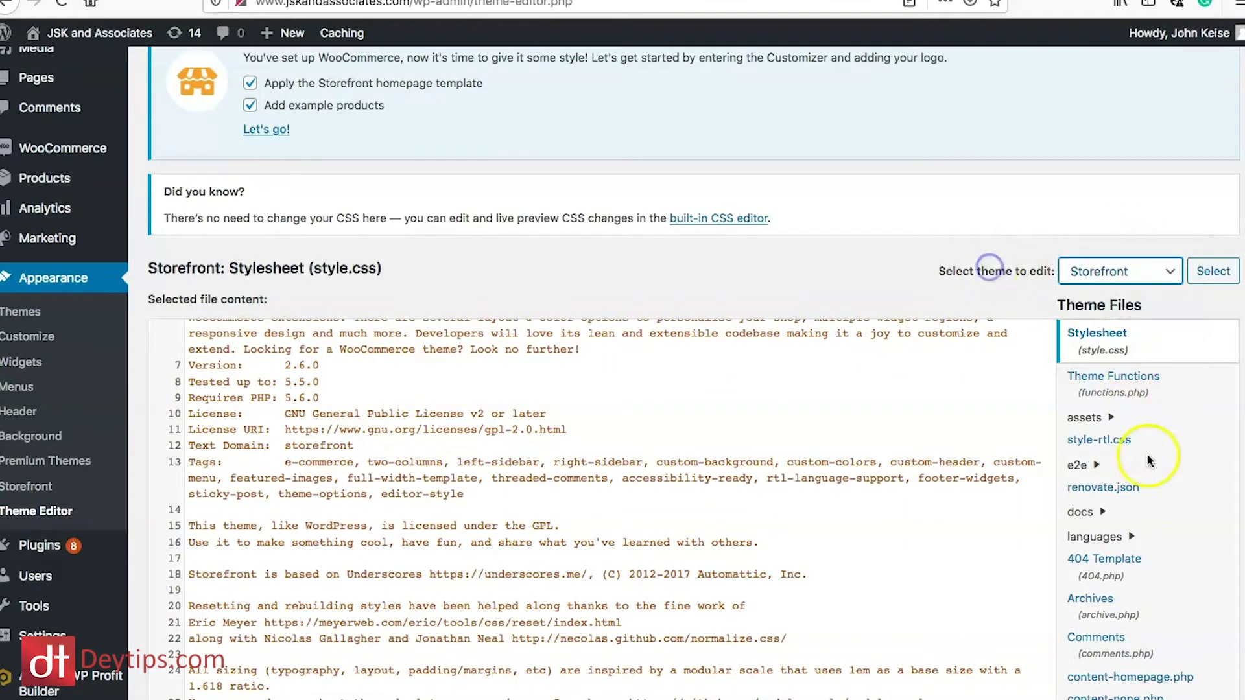
{"action": "scroll", "coordinate": [1146, 453], "scroll_direction": "down", "scroll_amount": 2}
{"action": "scroll", "coordinate": [1146, 453], "scroll_direction": "up", "scroll_amount": 2}
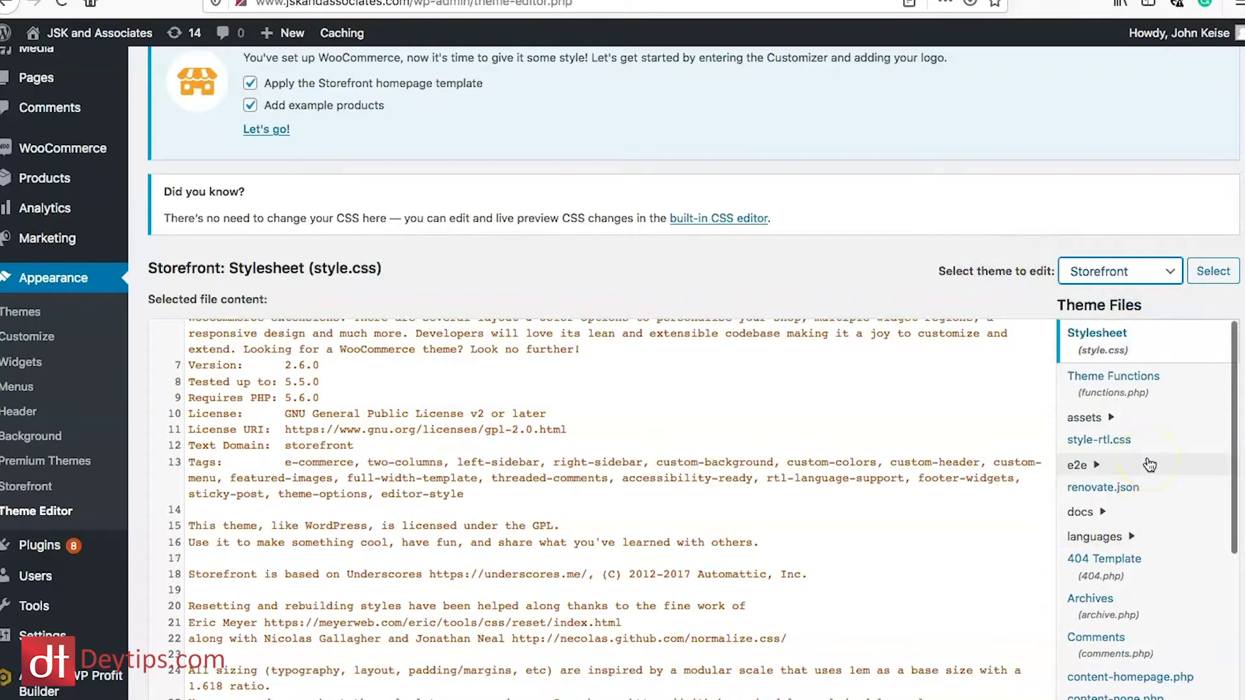
{"action": "scroll", "coordinate": [1153, 476], "scroll_direction": "down", "scroll_amount": 2}
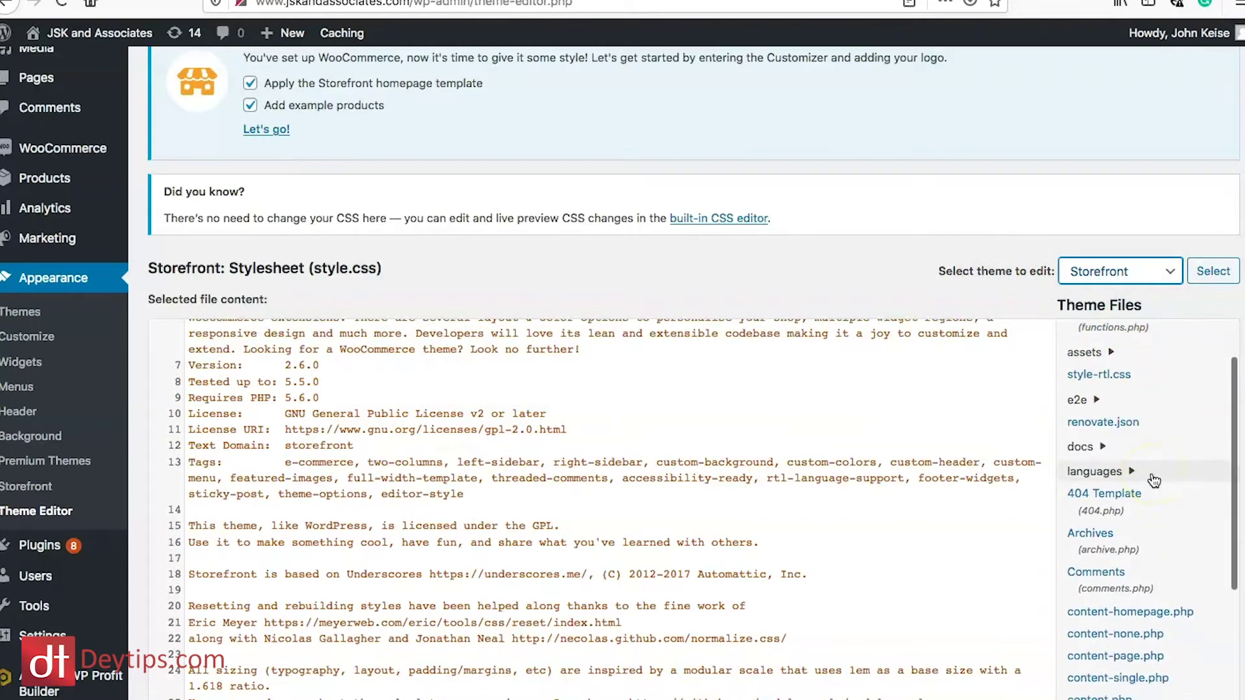
{"action": "scroll", "coordinate": [1153, 480], "scroll_direction": "down", "scroll_amount": 7}
{"action": "left_click", "coordinate": [1125, 539]}
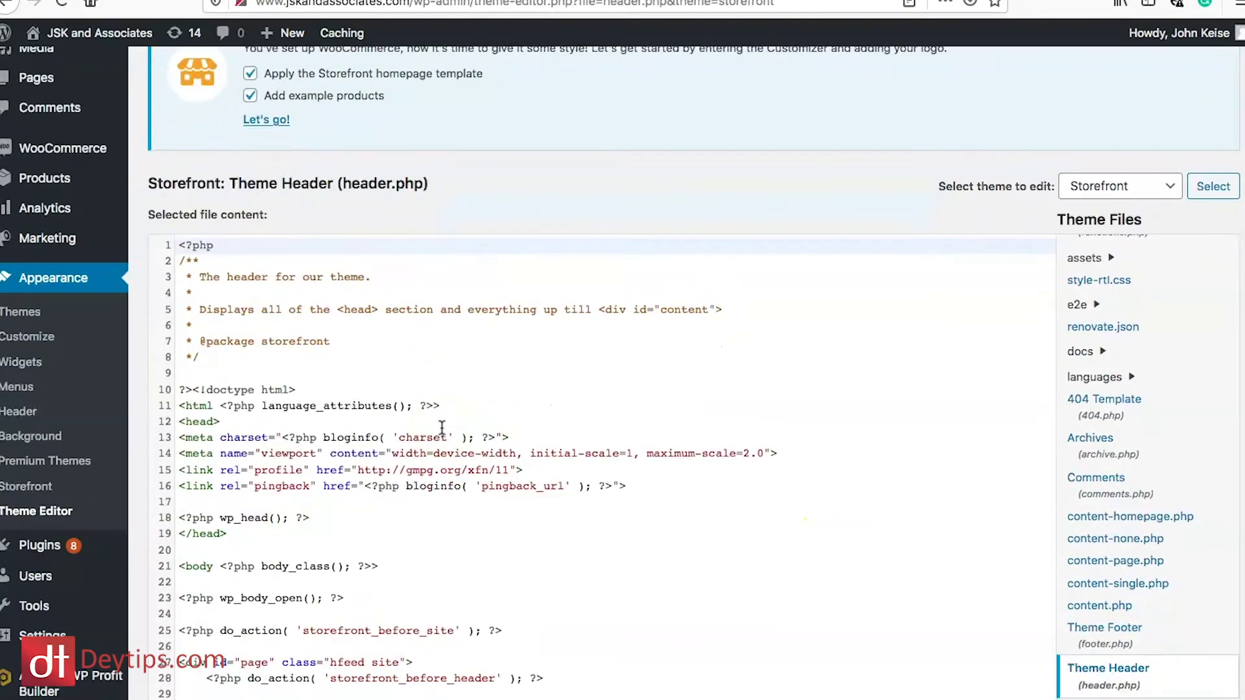
Step: Paste the global site tag on a new line after the head tag
{"action": "scroll", "coordinate": [442, 427], "scroll_direction": "down", "scroll_amount": 3}
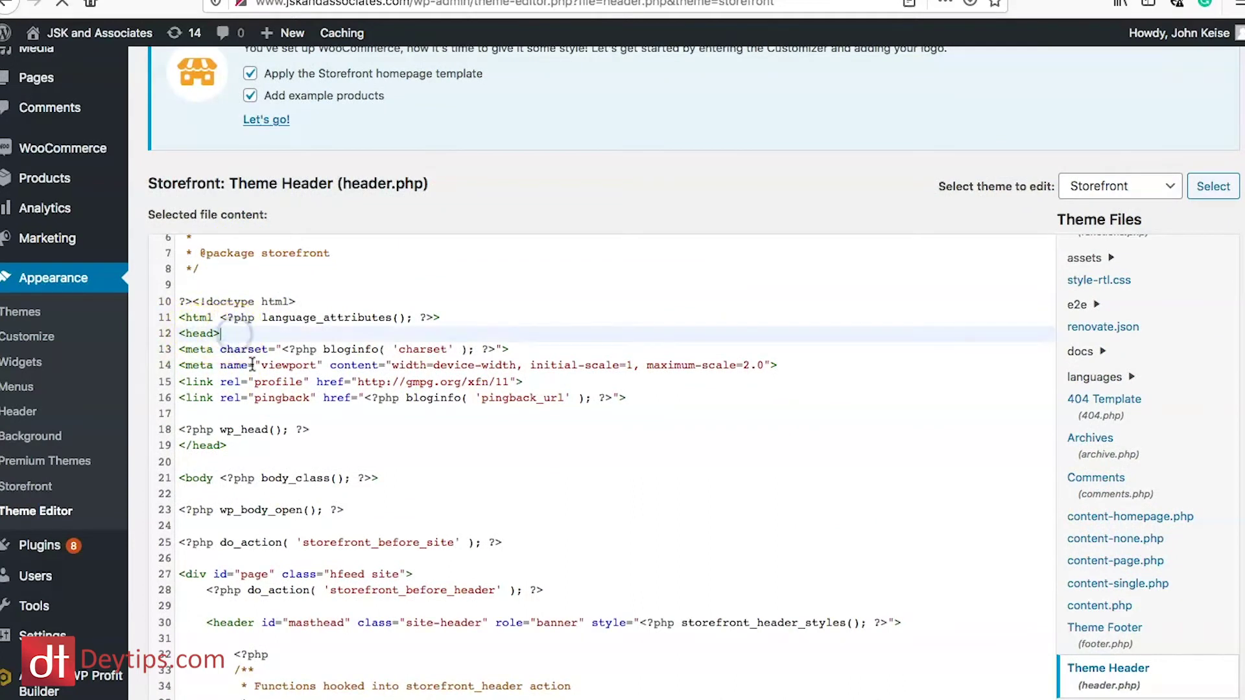
{"action": "key", "text": "Return"}
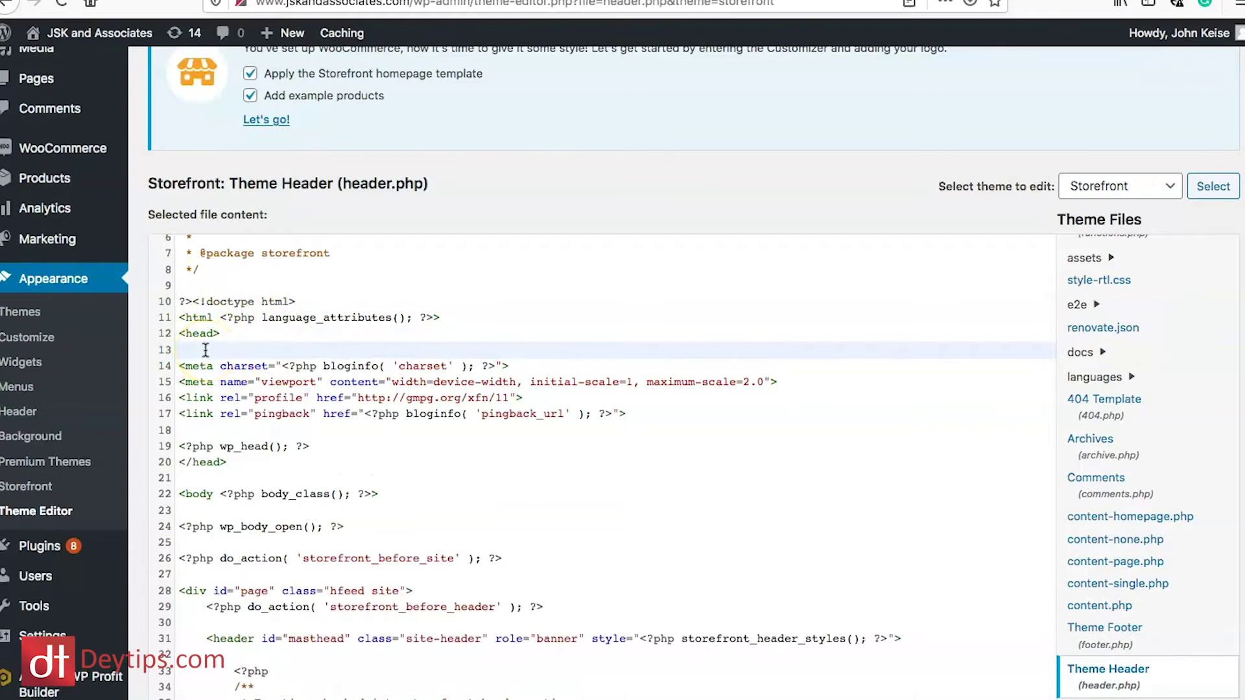
{"action": "key", "text": "super+v"}
{"action": "scroll", "coordinate": [271, 478], "scroll_direction": "down", "scroll_amount": 1}
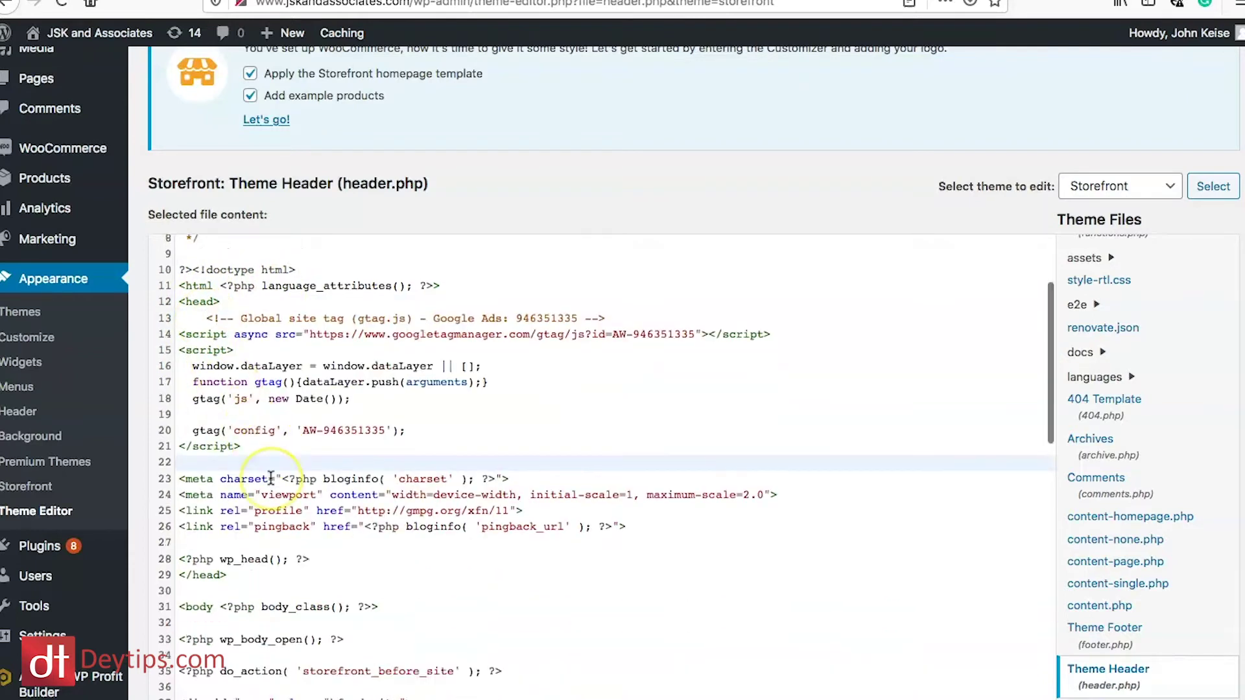
{"action": "scroll", "coordinate": [271, 478], "scroll_direction": "down", "scroll_amount": 6}
{"action": "scroll", "coordinate": [1189, 551], "scroll_direction": "down", "scroll_amount": 6}
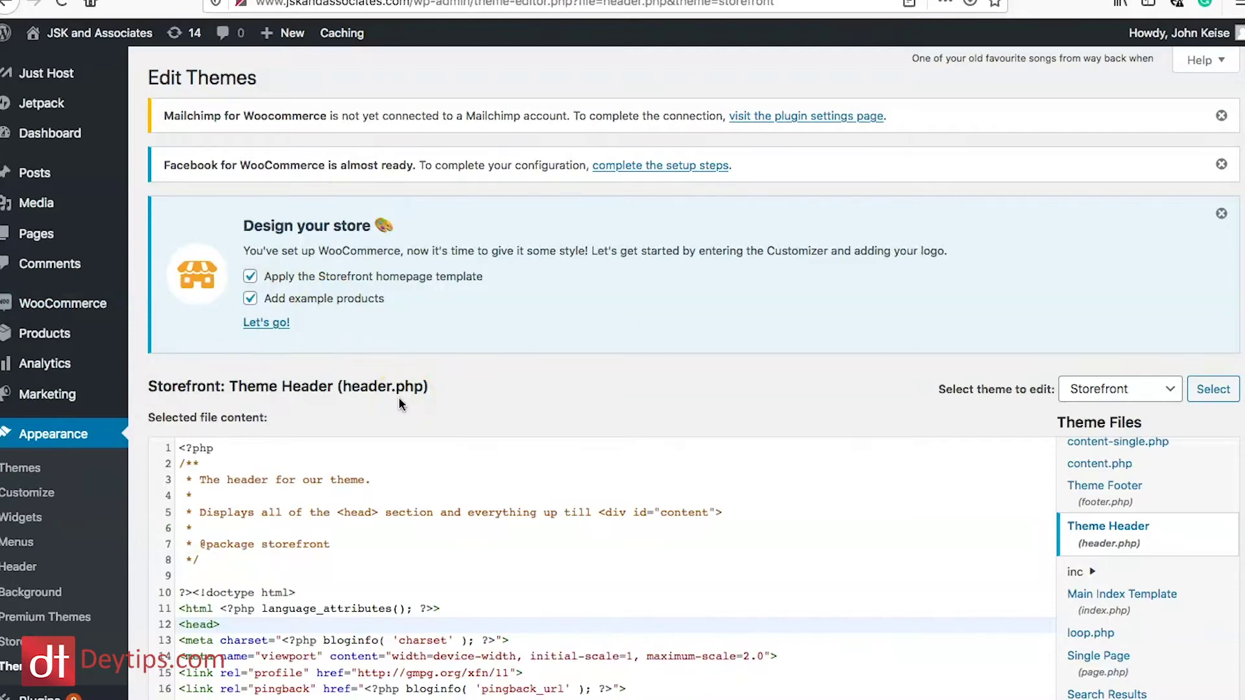
{"action": "left_click", "coordinate": [296, 379]}
Step: Go to the Plugins admin page
{"action": "mouse_move", "coordinate": [36, 697]}
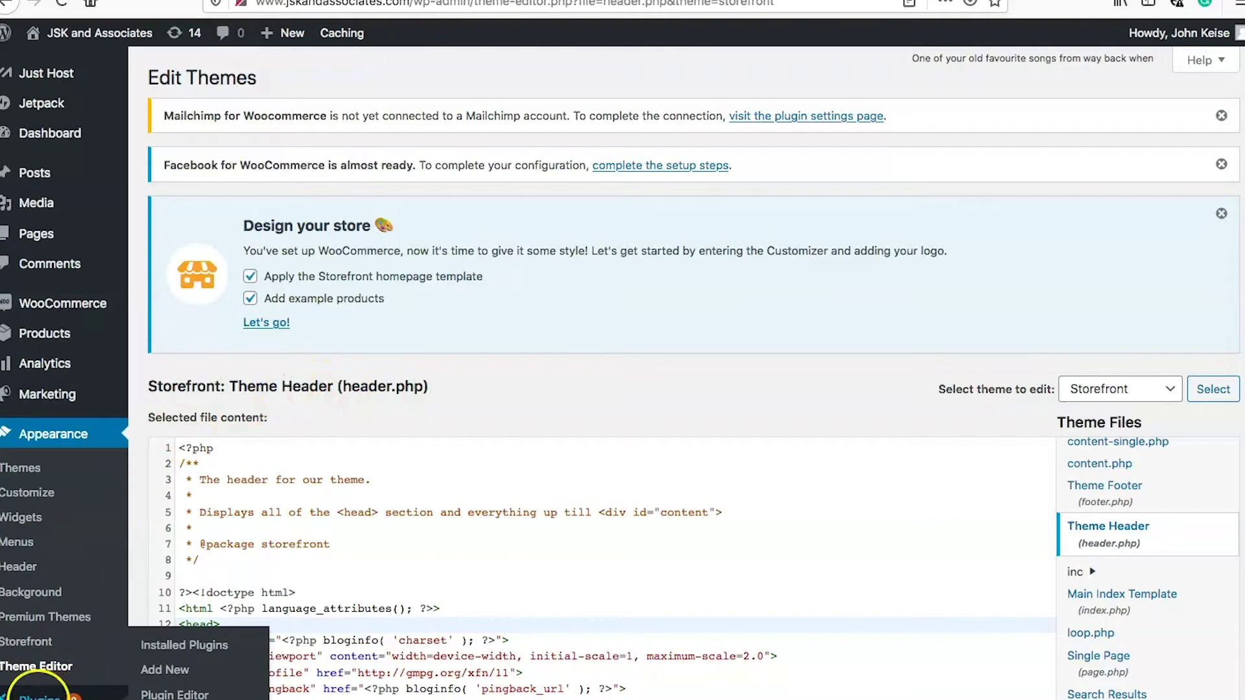
{"action": "scroll", "coordinate": [50, 694], "scroll_direction": "down", "scroll_amount": 1}
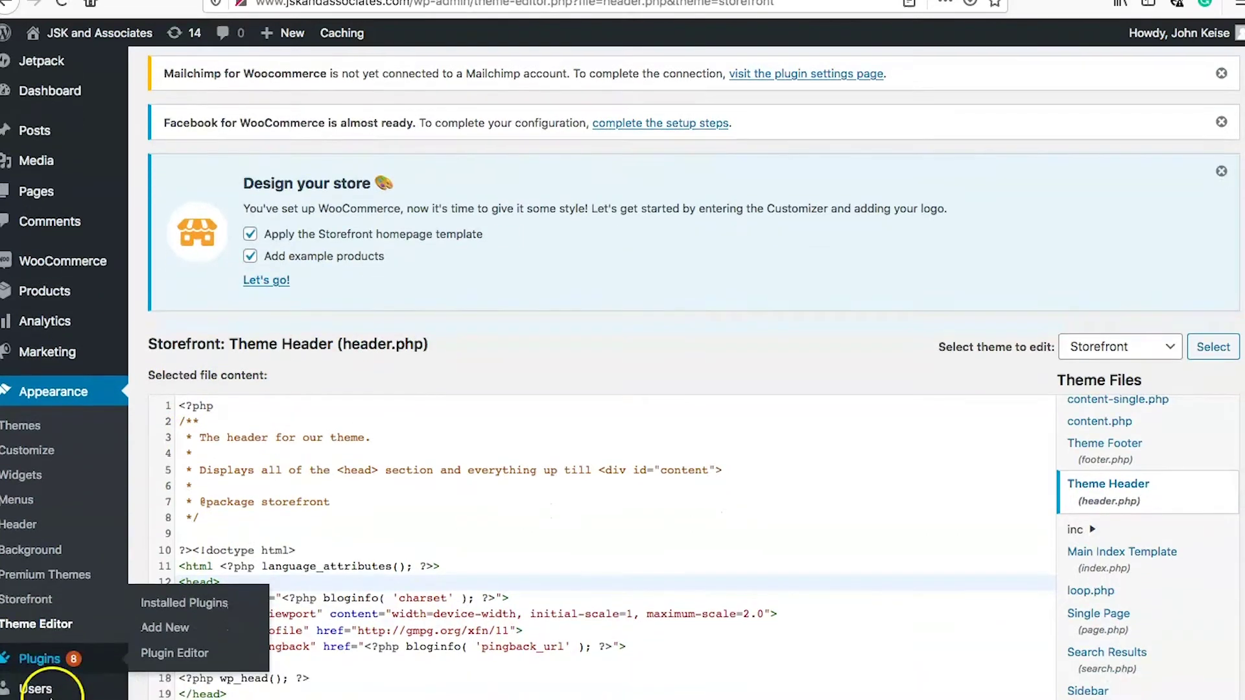
{"action": "left_click", "coordinate": [40, 659]}
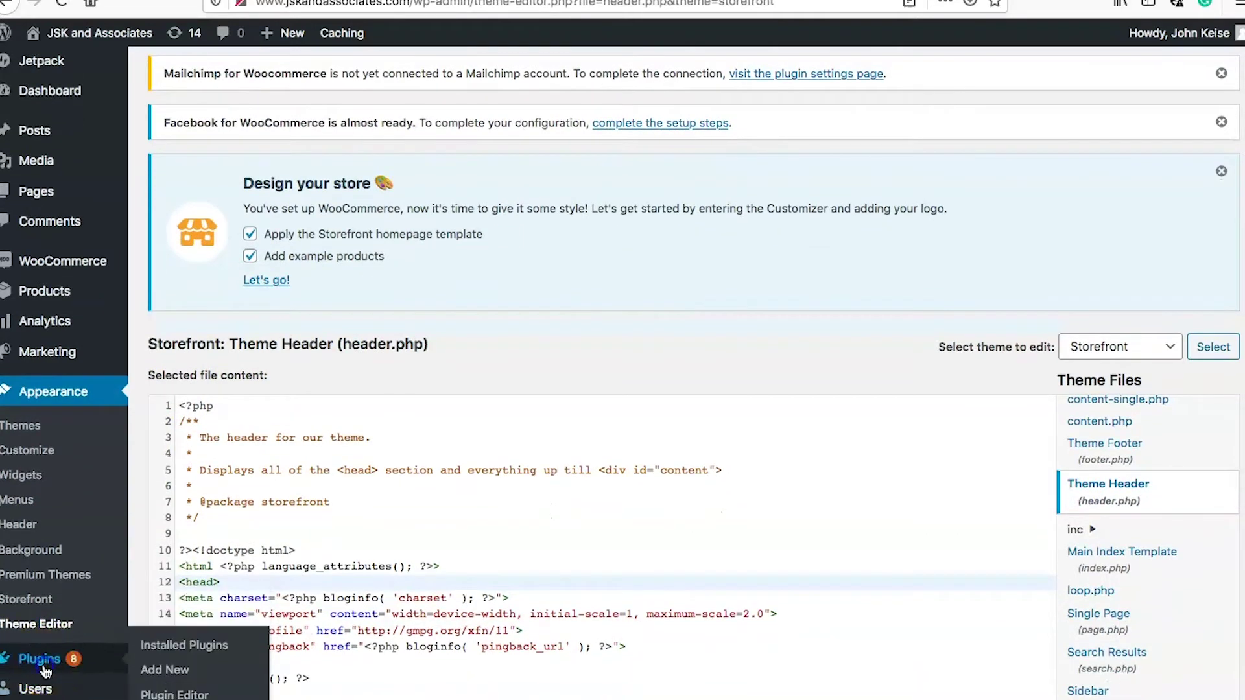
Step: Leave the theme editor and copy the WooCommerce Google Analytics Integration plugin title
{"action": "left_click", "coordinate": [824, 323]}
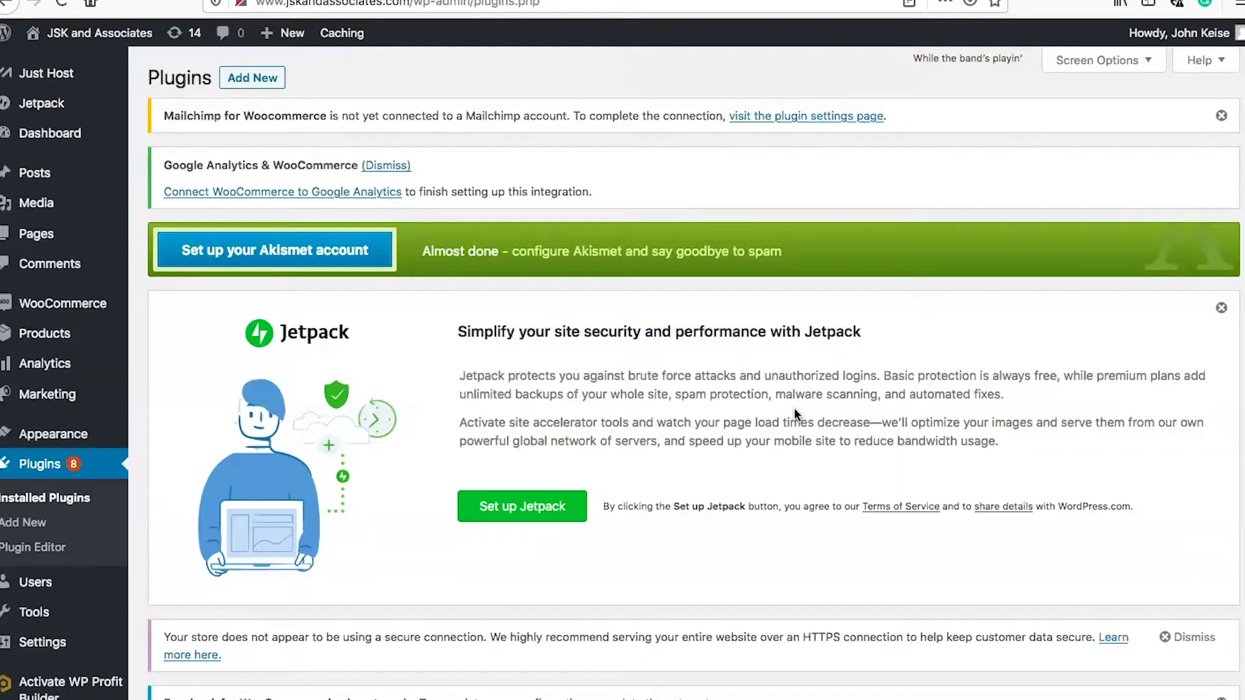
{"action": "scroll", "coordinate": [796, 414], "scroll_direction": "down", "scroll_amount": 15}
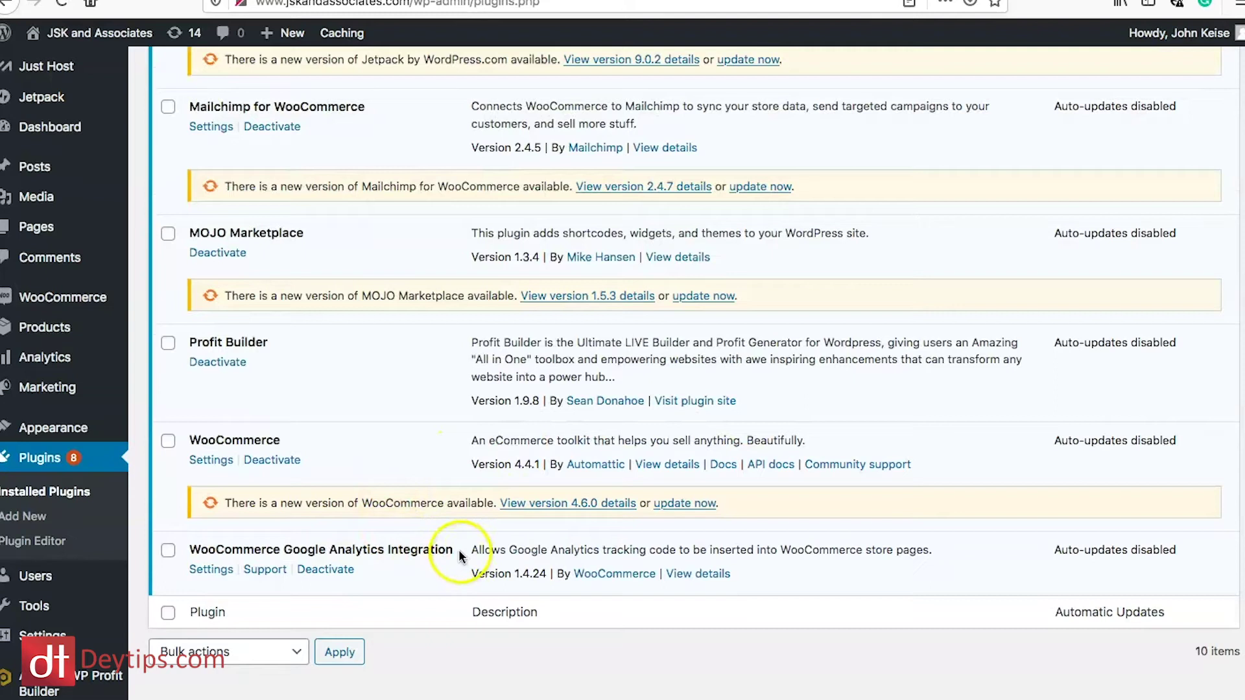
{"action": "left_click_drag", "start_coordinate": [457, 550], "coordinate": [183, 546]}
{"action": "key", "text": "super+c"}
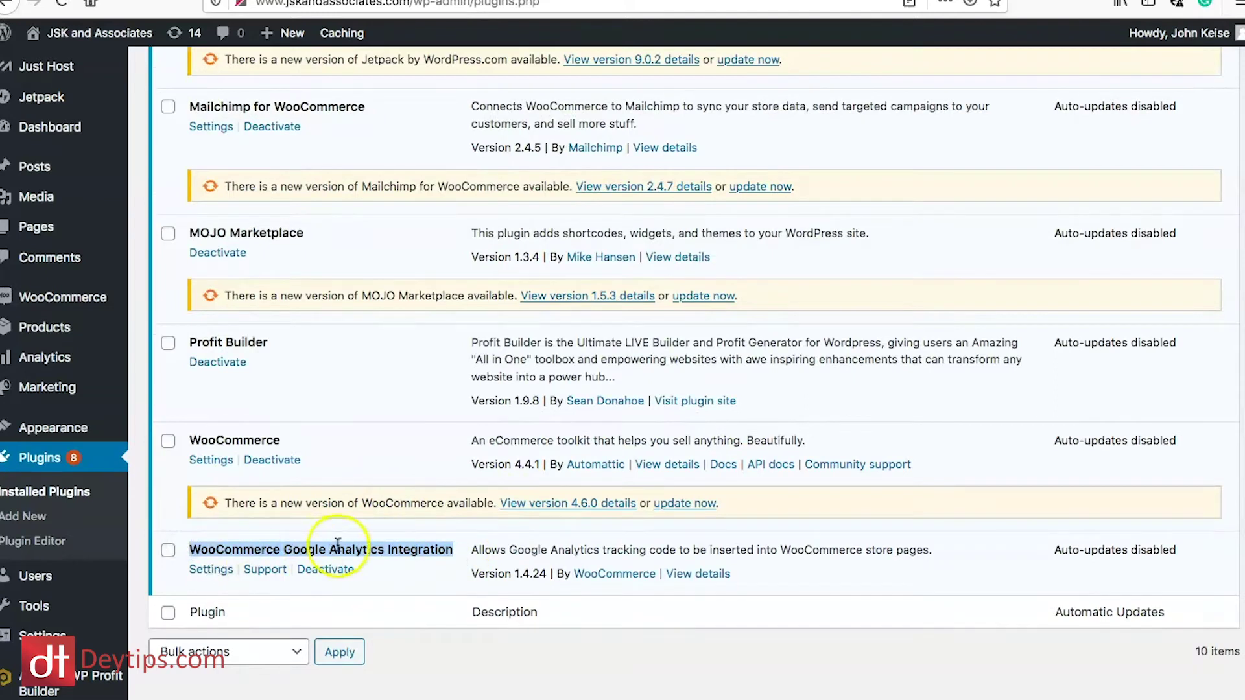
{"action": "left_click", "coordinate": [399, 590]}
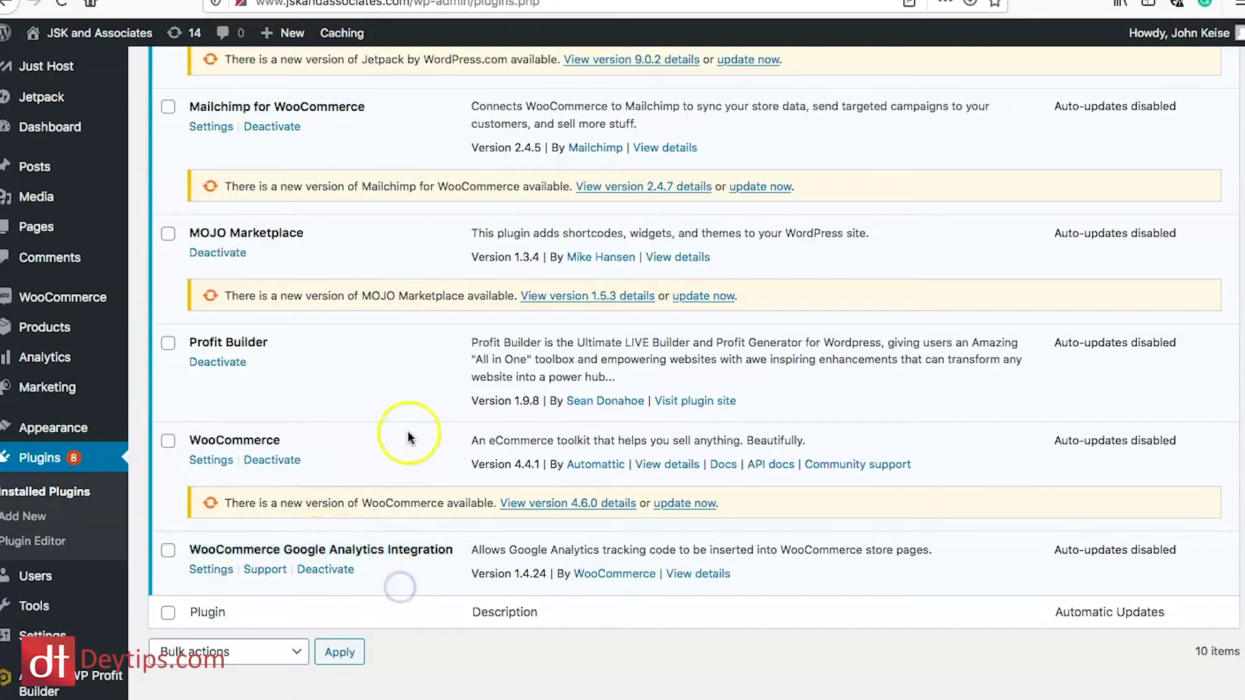
{"action": "scroll", "coordinate": [409, 438], "scroll_direction": "up", "scroll_amount": 20}
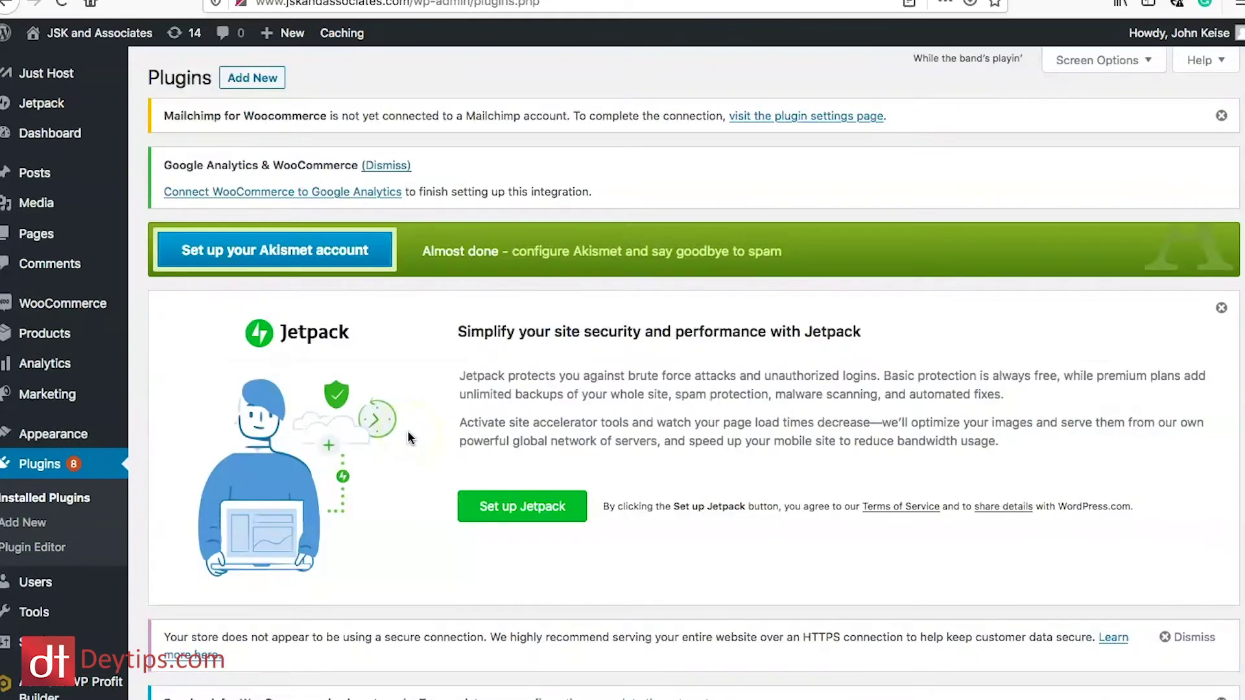
Step: Search Add New plugins for WooCommerce Google Analytics Integration and confirm it shows Active
{"action": "left_click", "coordinate": [225, 82]}
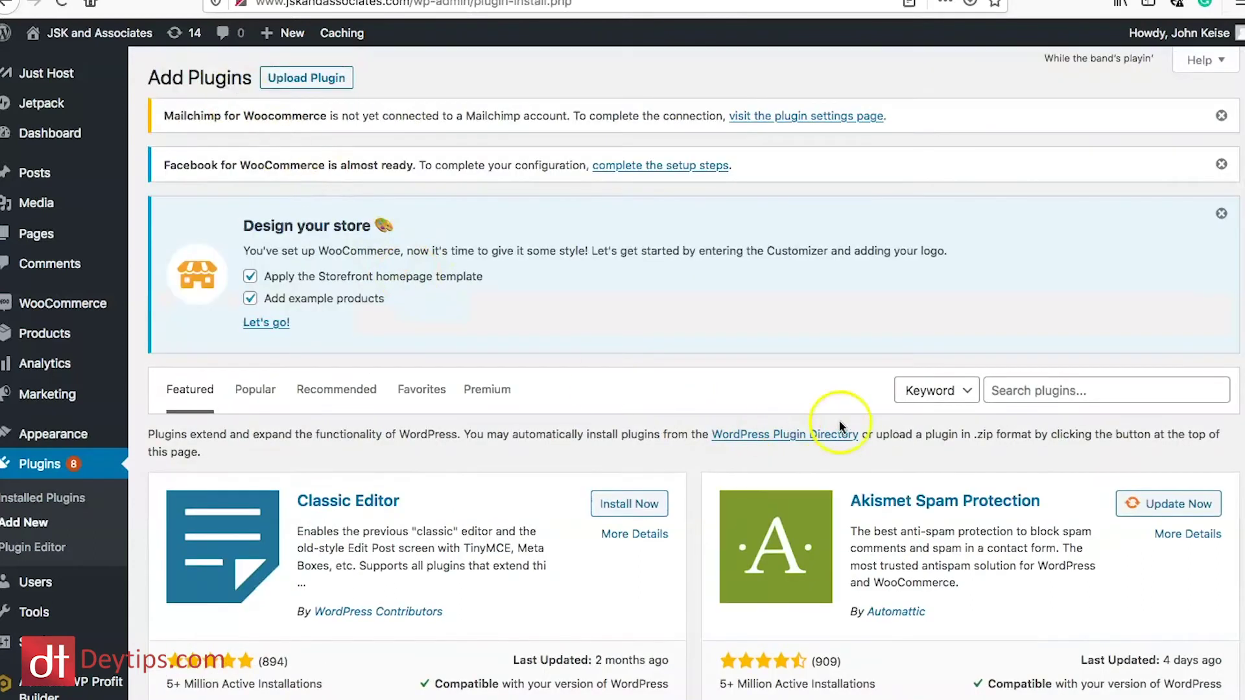
{"action": "left_click", "coordinate": [1076, 393]}
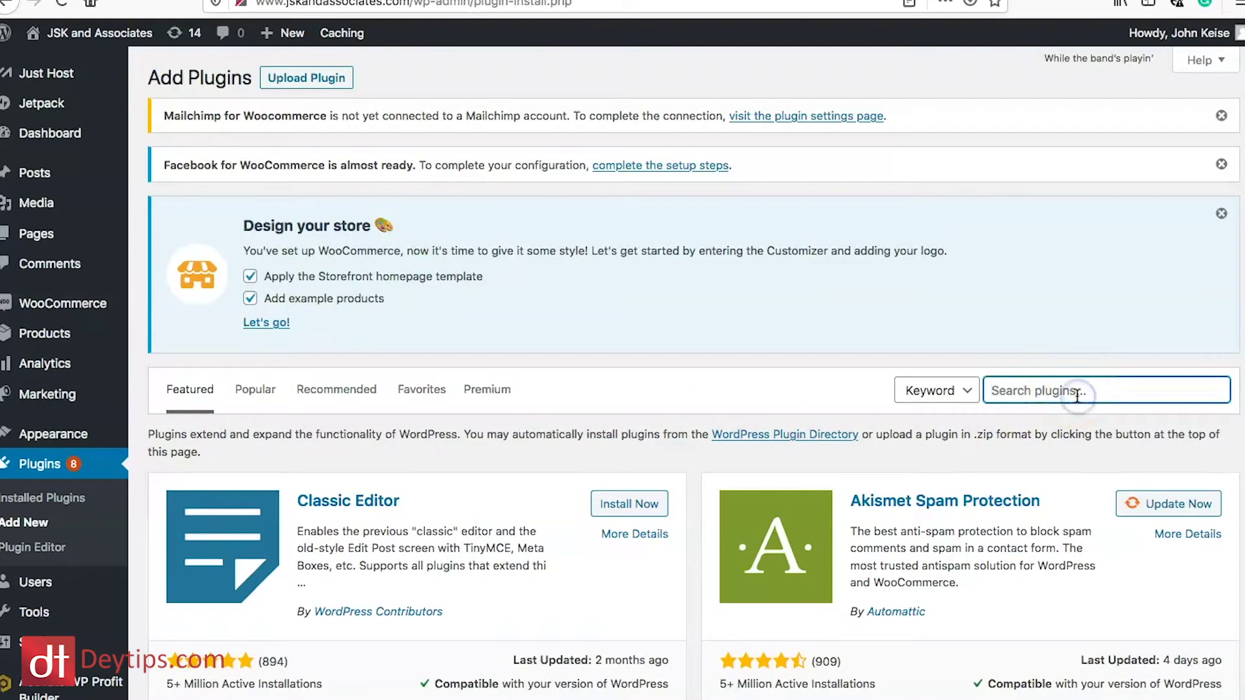
{"action": "key", "text": "super+v"}
{"action": "left_click", "coordinate": [1049, 390]}
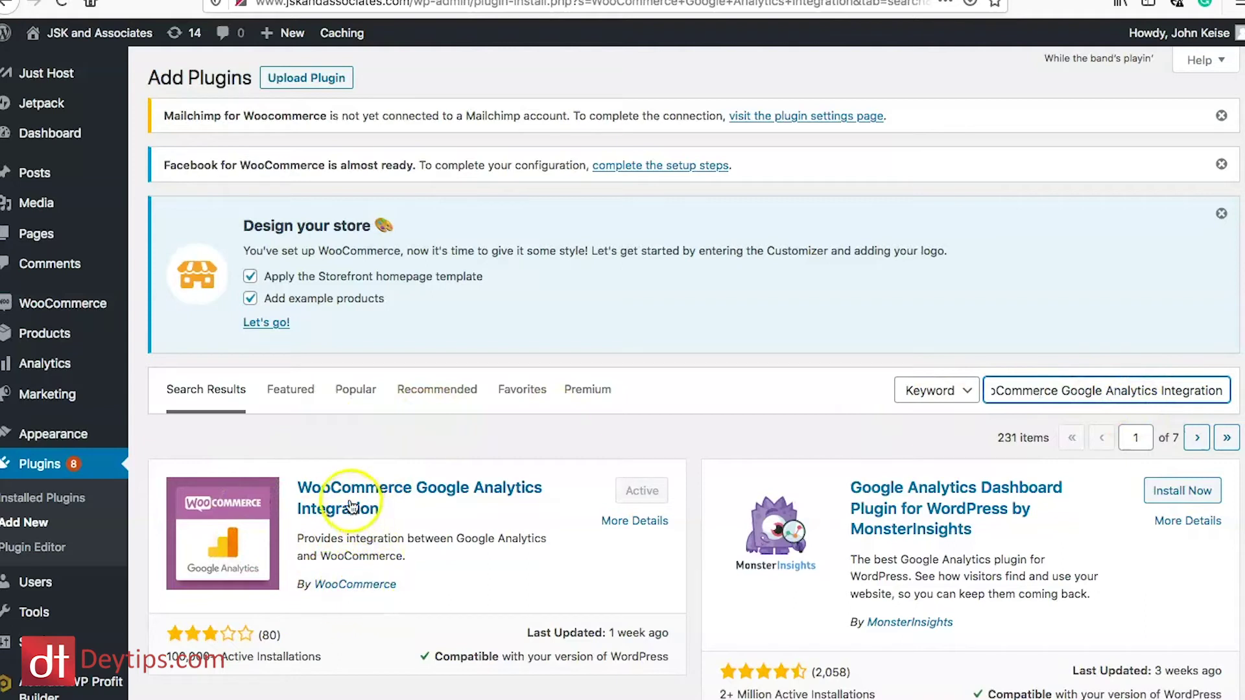
{"action": "left_click", "coordinate": [654, 497]}
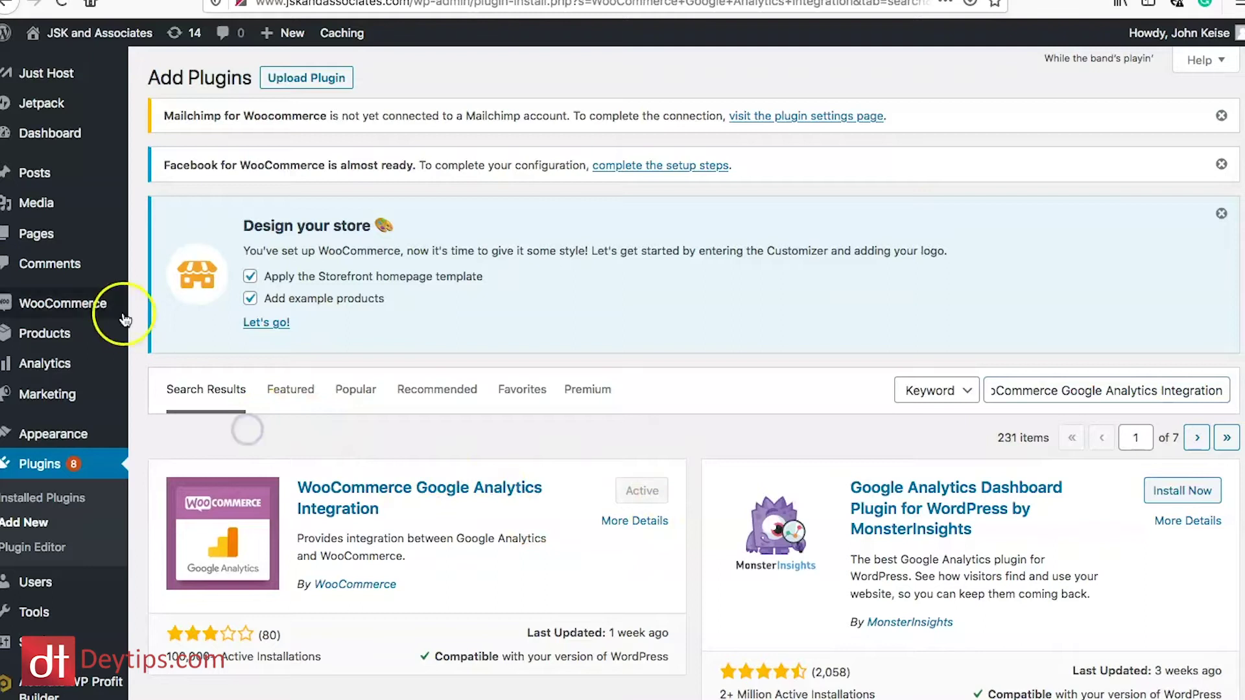
{"action": "mouse_move", "coordinate": [73, 308]}
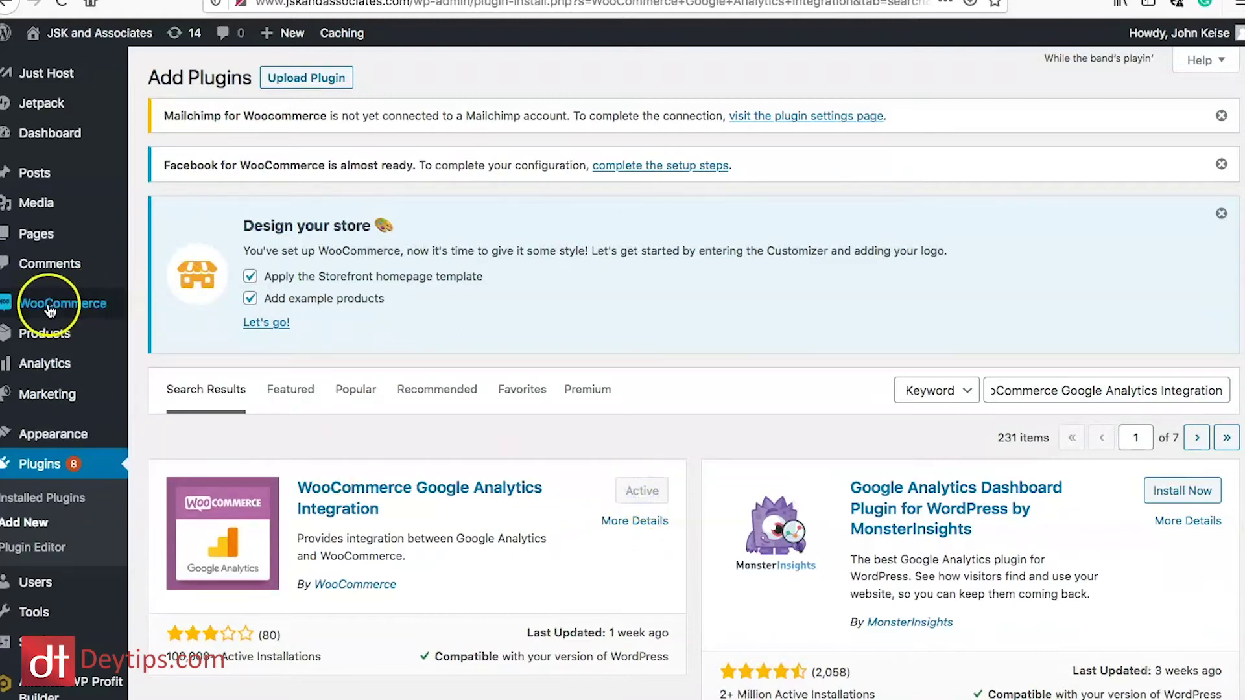
Step: Open WooCommerce Settings > Integration > Google Analytics and focus the Google Analytics ID field
{"action": "left_click", "coordinate": [168, 481]}
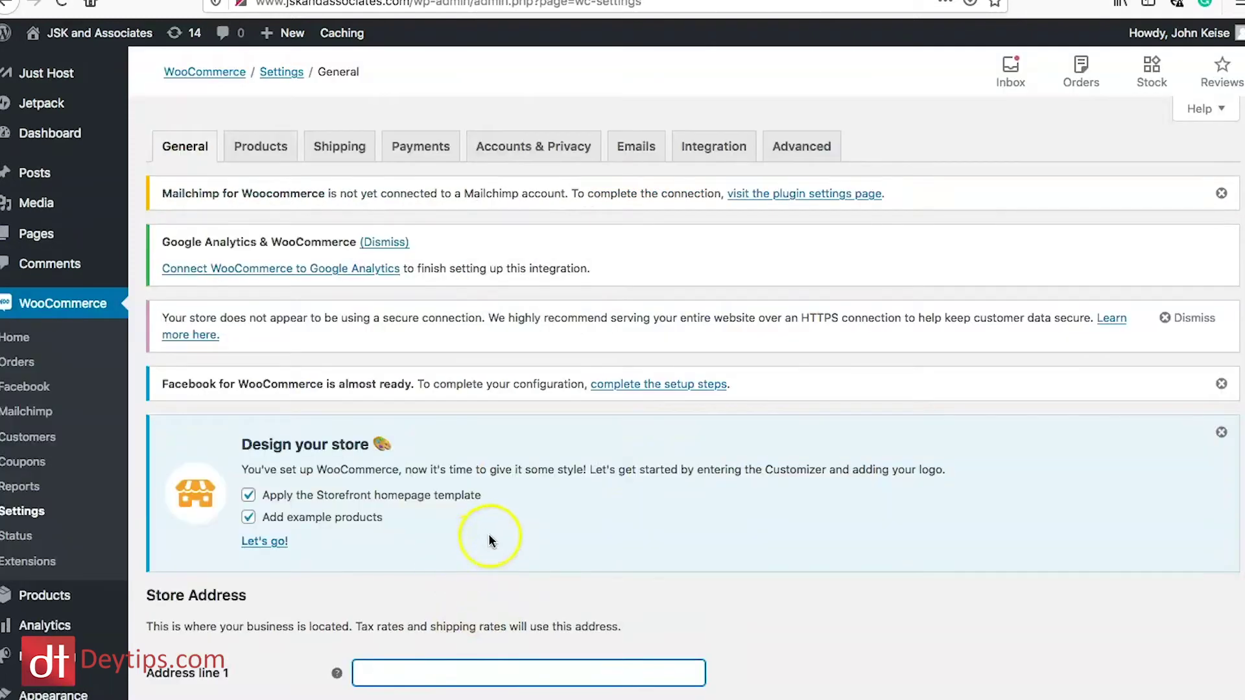
{"action": "left_click", "coordinate": [713, 154]}
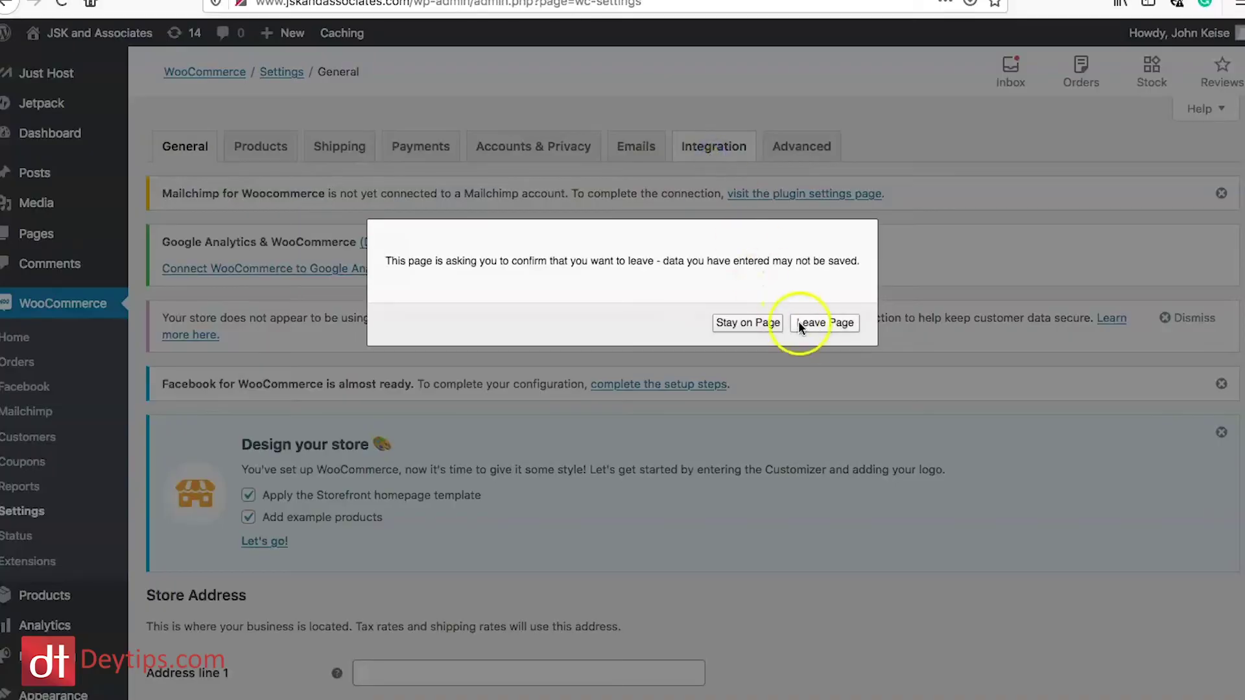
{"action": "left_click", "coordinate": [823, 323]}
{"action": "scroll", "coordinate": [811, 329], "scroll_direction": "down", "scroll_amount": 2}
{"action": "scroll", "coordinate": [810, 334], "scroll_direction": "down", "scroll_amount": 5}
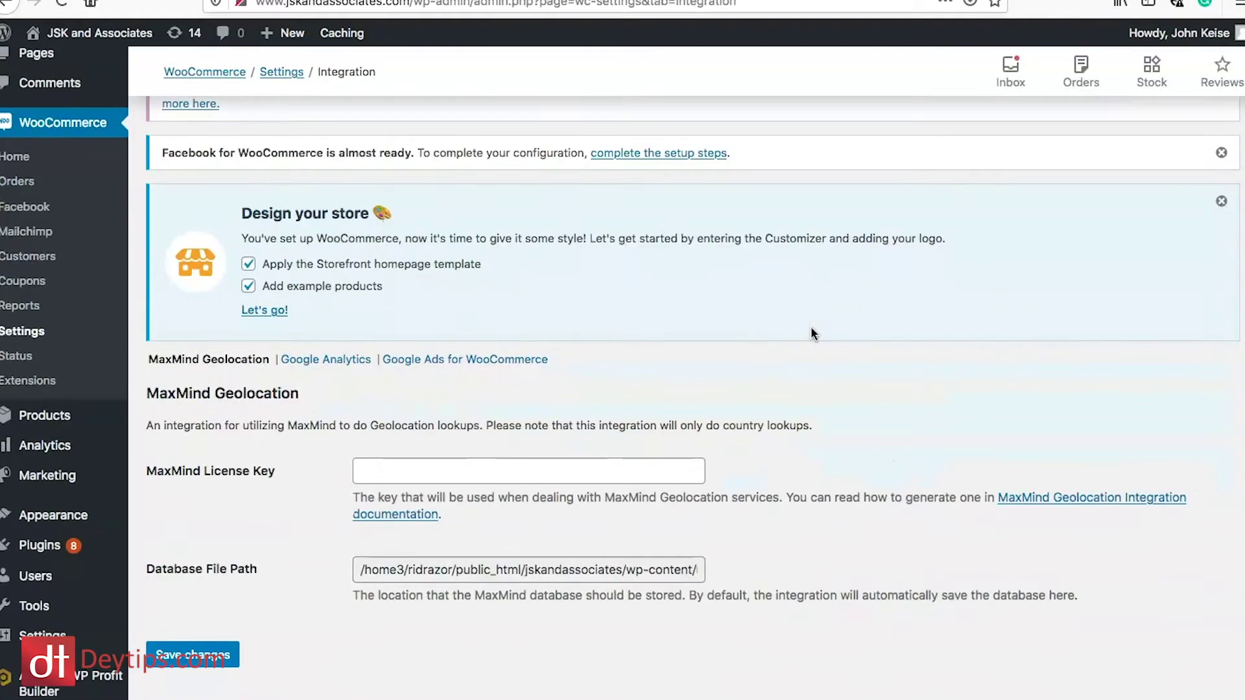
{"action": "left_click", "coordinate": [347, 365]}
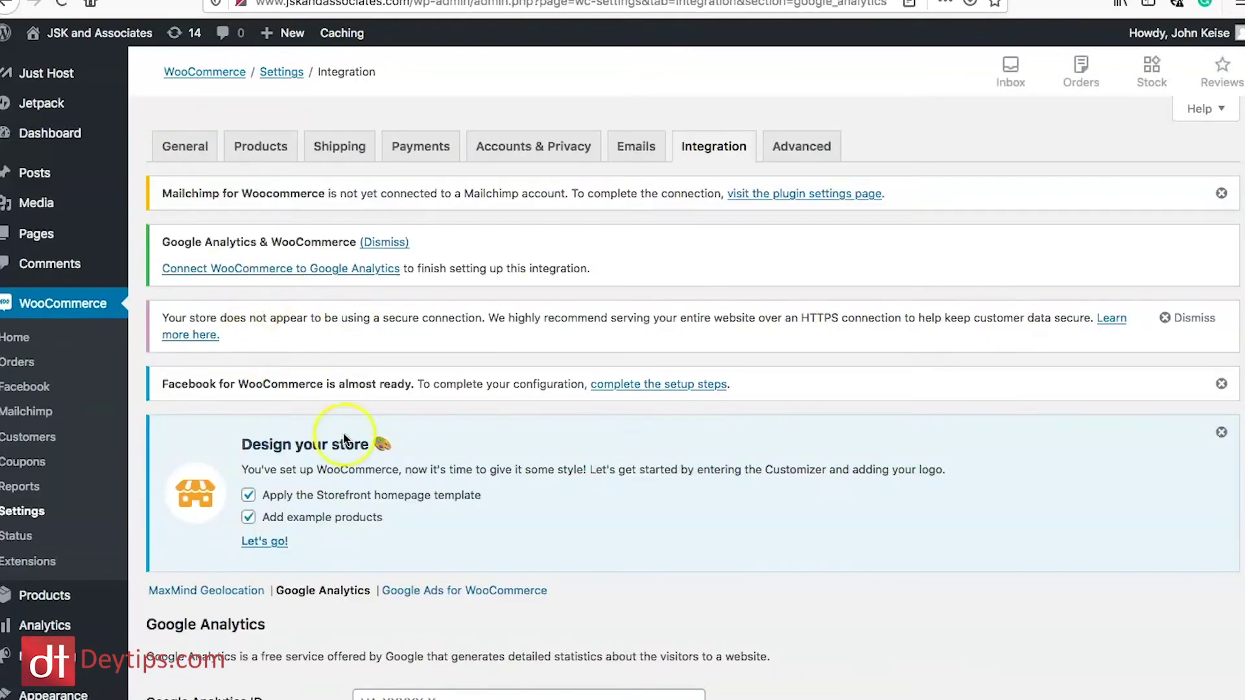
{"action": "scroll", "coordinate": [343, 431], "scroll_direction": "down", "scroll_amount": 5}
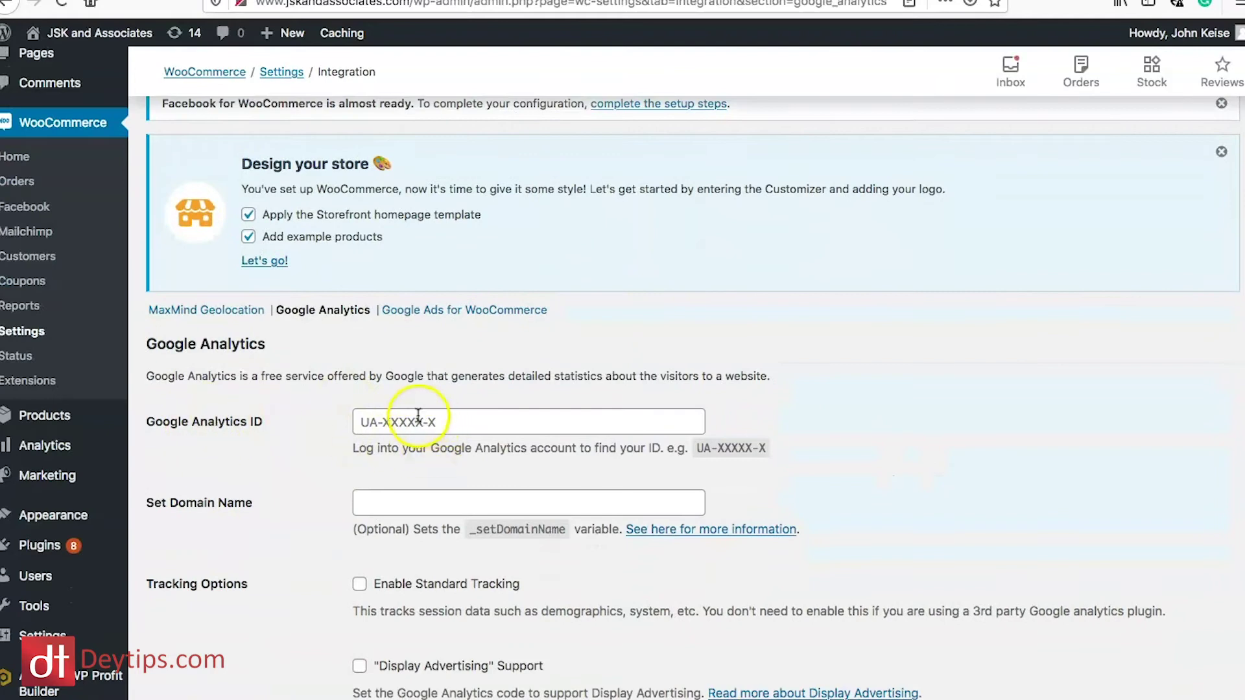
{"action": "left_click", "coordinate": [419, 421]}
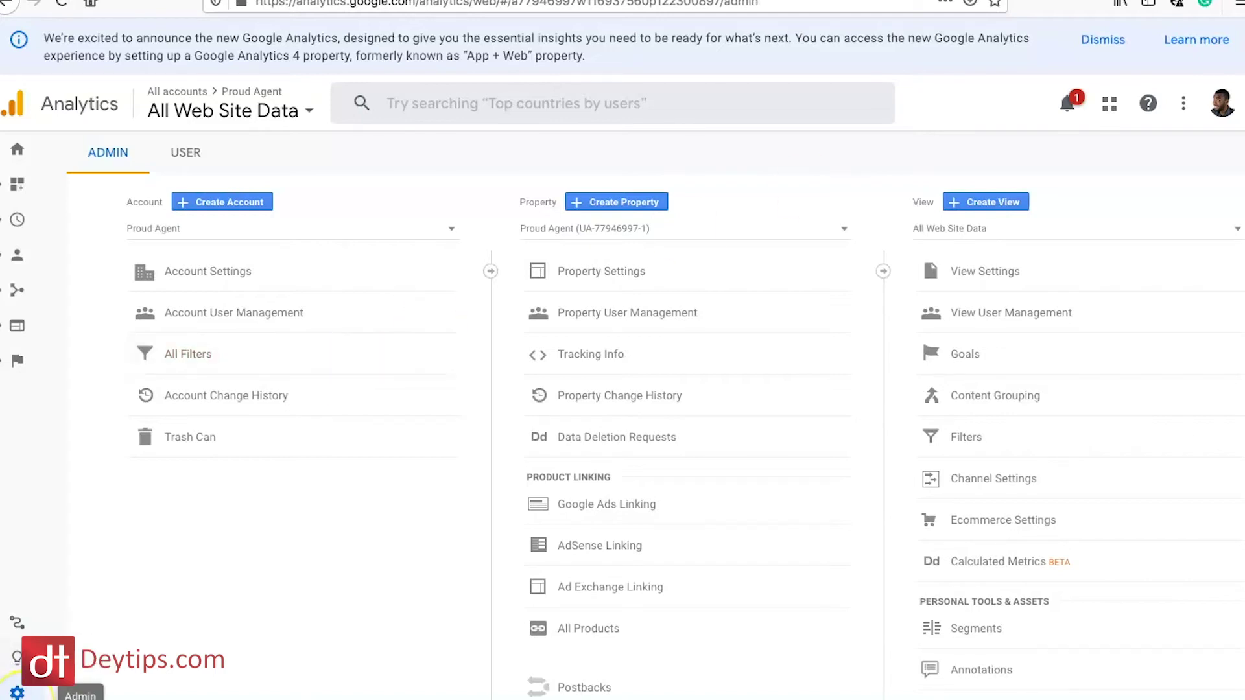
Step: Open Analytics Account Settings and select the Account Id for copying
{"action": "left_click", "coordinate": [267, 280]}
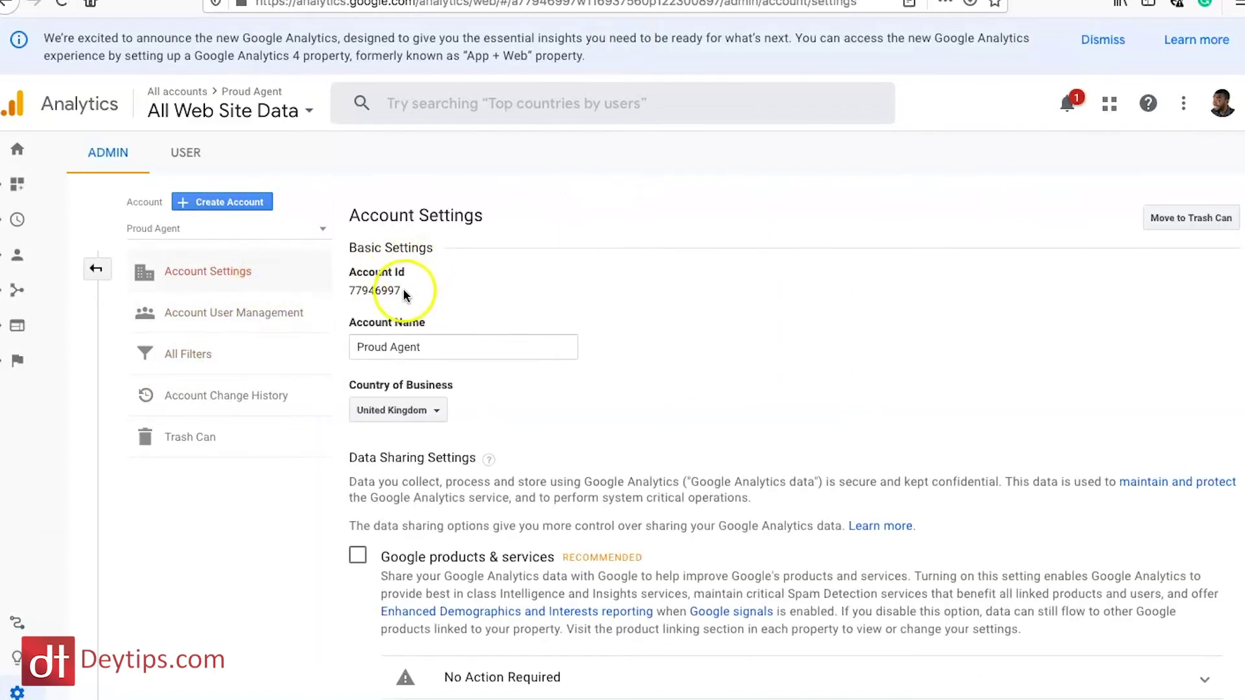
{"action": "left_click_drag", "start_coordinate": [403, 290], "coordinate": [352, 287]}
{"action": "key", "text": "super+c"}
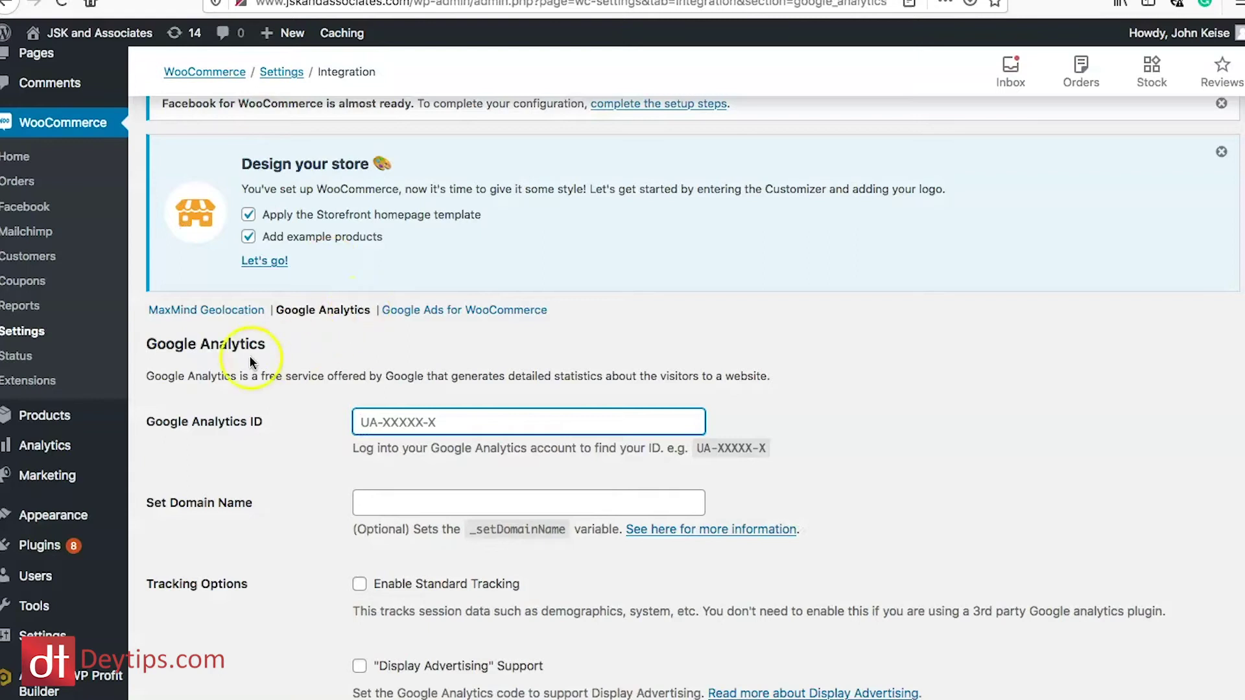
Step: Paste the copied account ID into the Google Analytics ID field
{"action": "left_click", "coordinate": [416, 422]}
{"action": "key", "text": "super+v"}
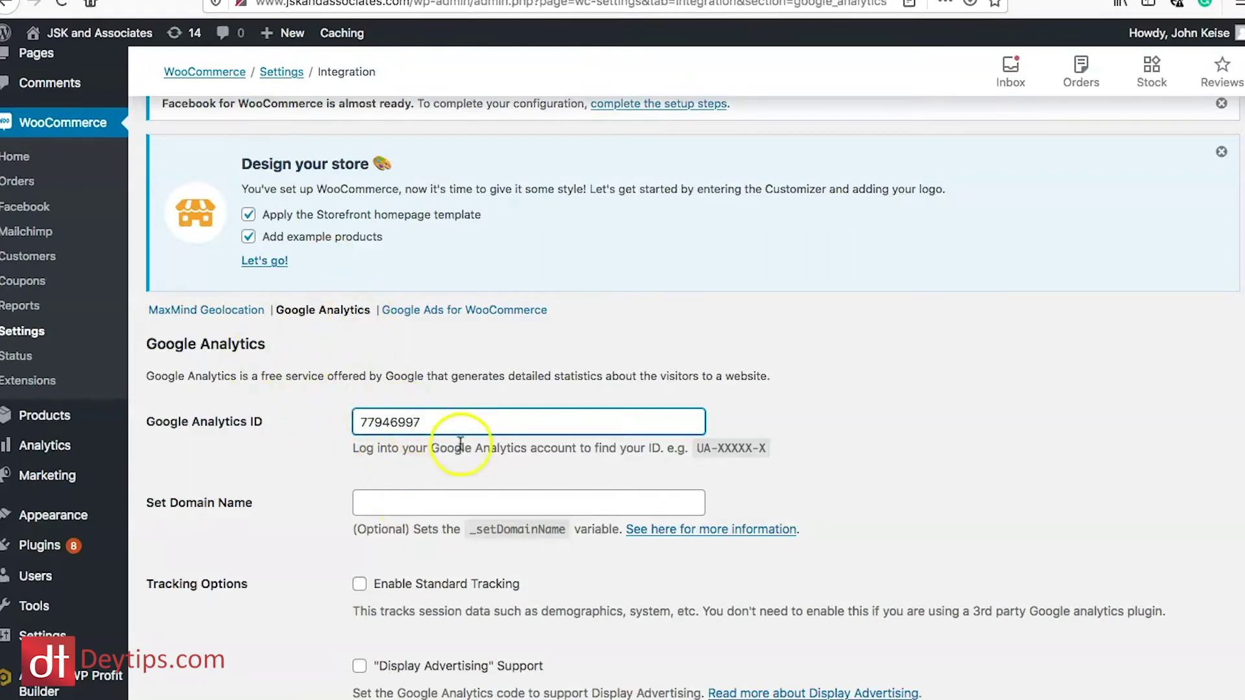
{"action": "left_click", "coordinate": [478, 454]}
{"action": "scroll", "coordinate": [428, 440], "scroll_direction": "down", "scroll_amount": 3}
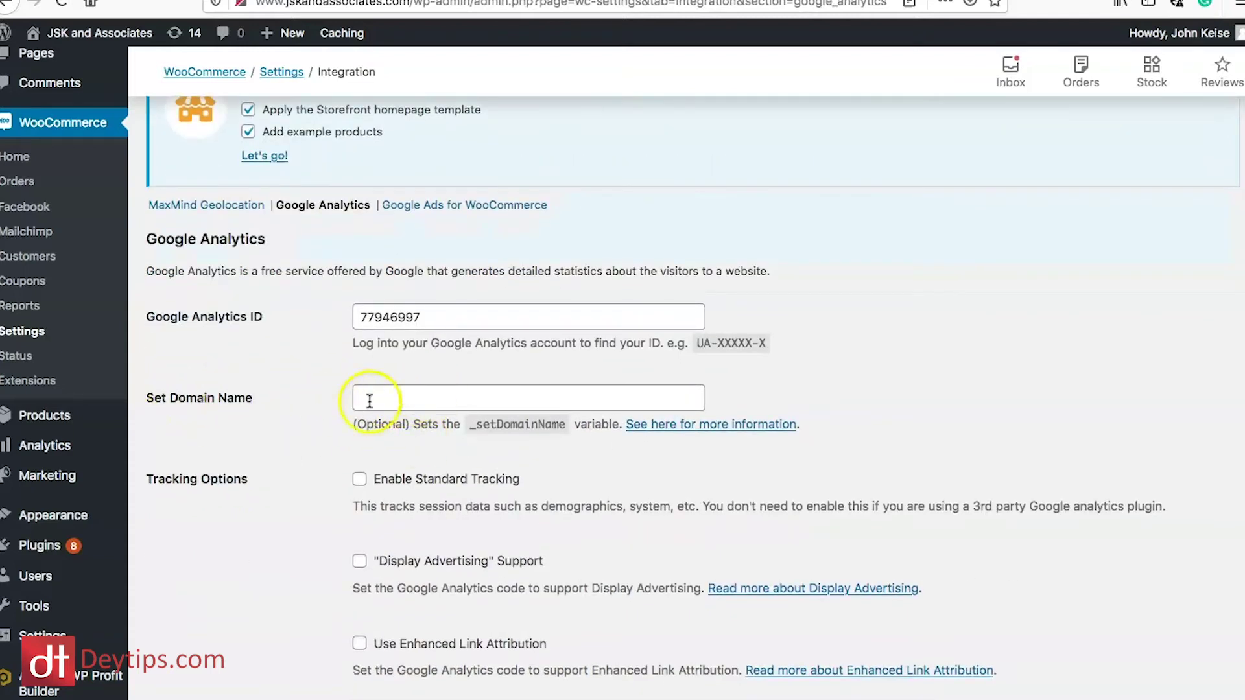
{"action": "left_click", "coordinate": [417, 395]}
Step: Enable Standard Tracking, Display Advertising, Enhanced Link Attribution and Enhanced eCommerce
{"action": "scroll", "coordinate": [353, 454], "scroll_direction": "down", "scroll_amount": 5}
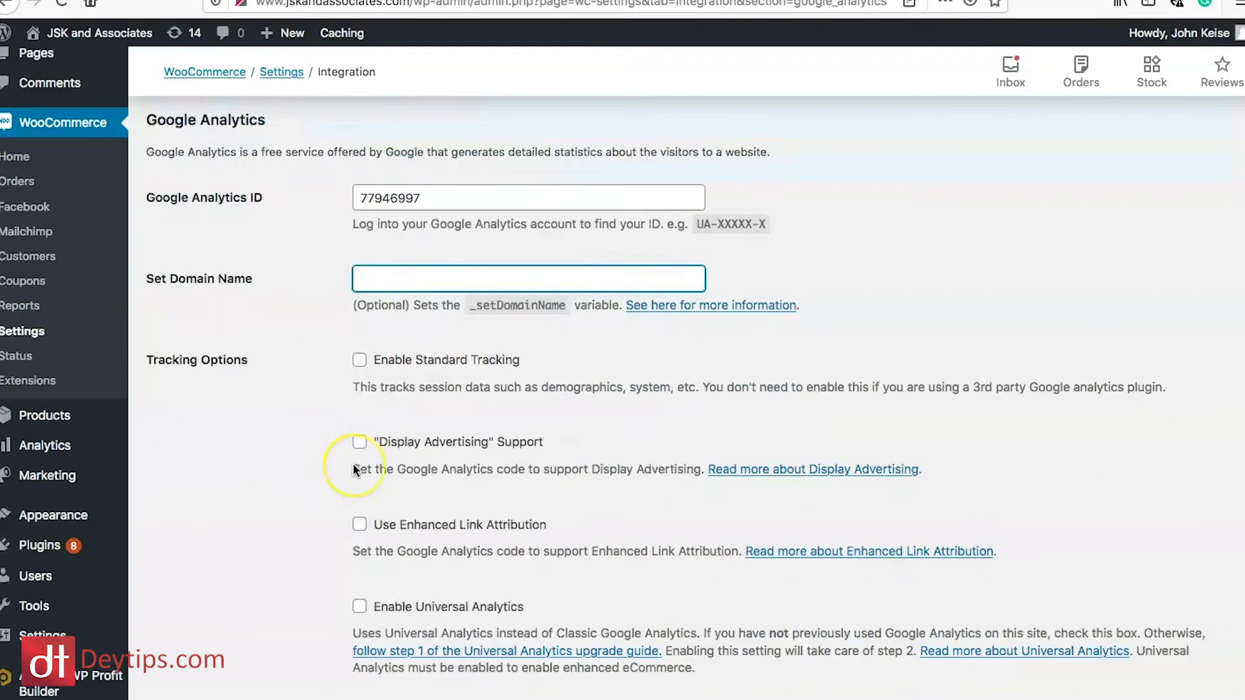
{"action": "left_click", "coordinate": [361, 317]}
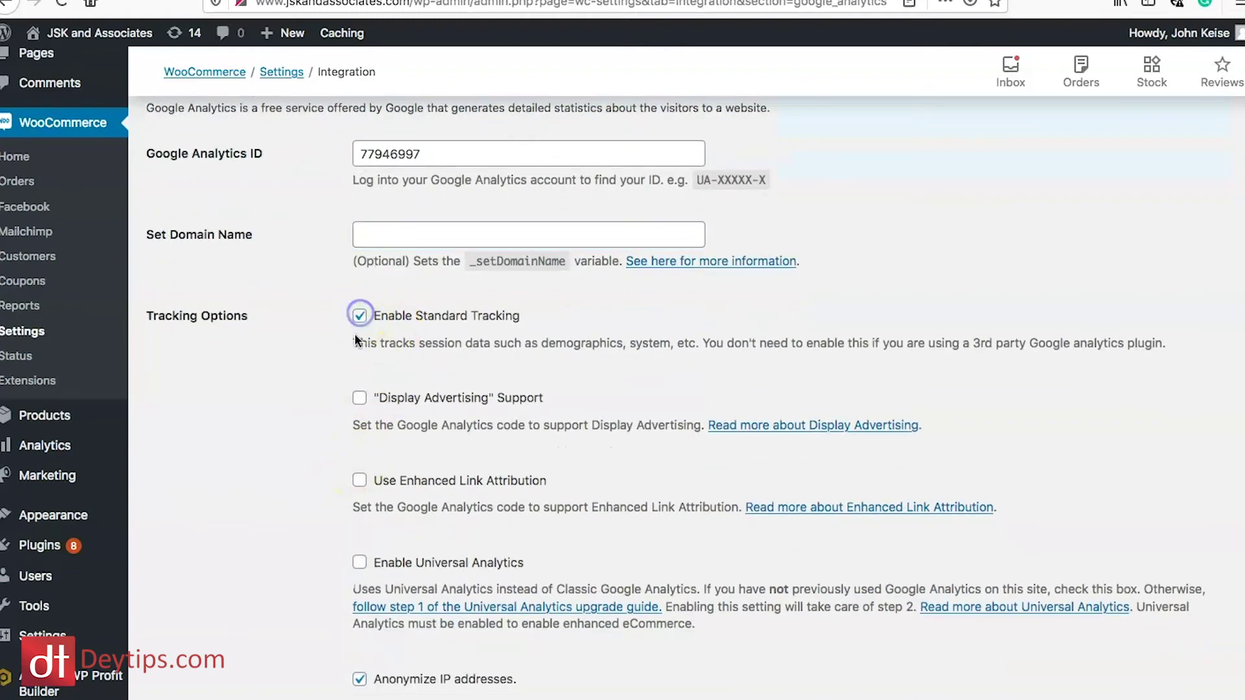
{"action": "left_click", "coordinate": [359, 398]}
{"action": "left_click", "coordinate": [358, 482]}
{"action": "scroll", "coordinate": [357, 485], "scroll_direction": "down", "scroll_amount": 3}
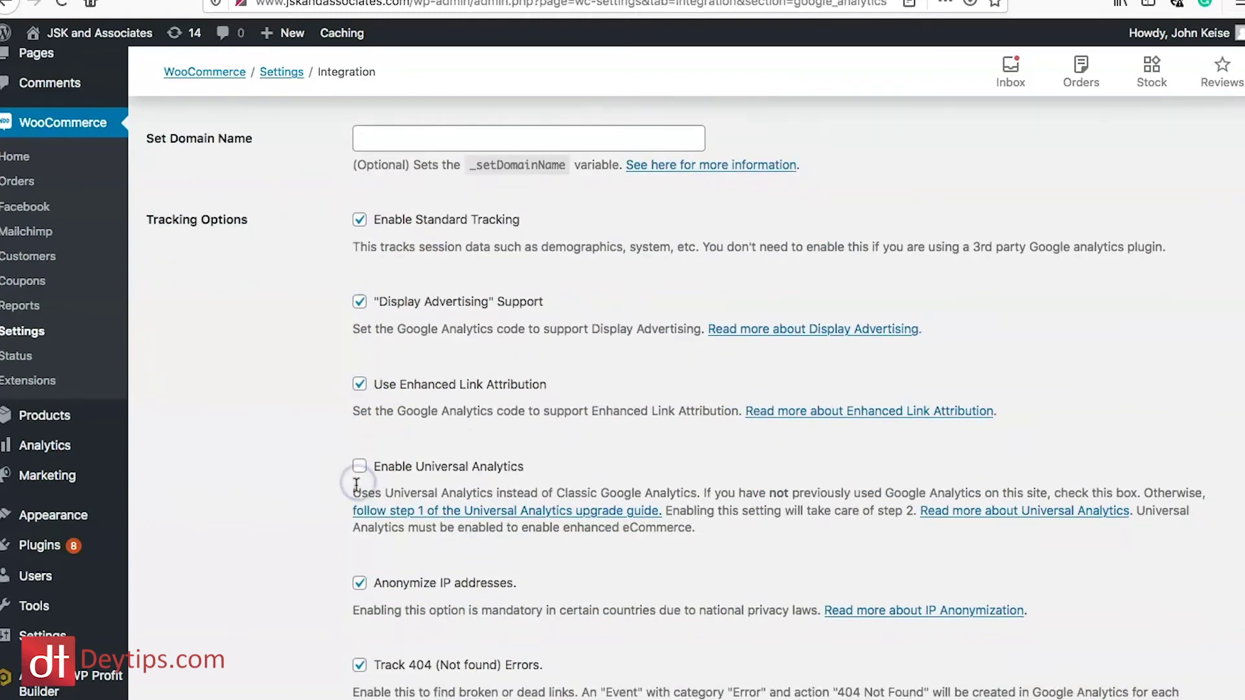
{"action": "scroll", "coordinate": [358, 516], "scroll_direction": "down", "scroll_amount": 12}
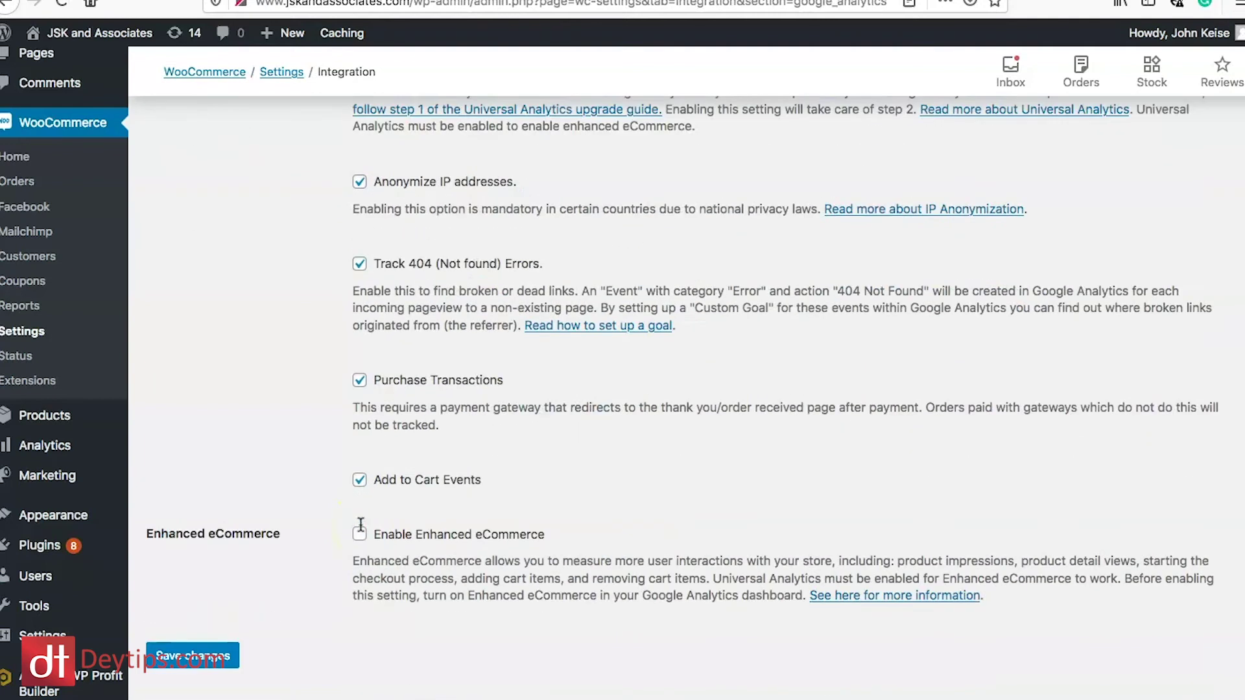
{"action": "left_click", "coordinate": [361, 535]}
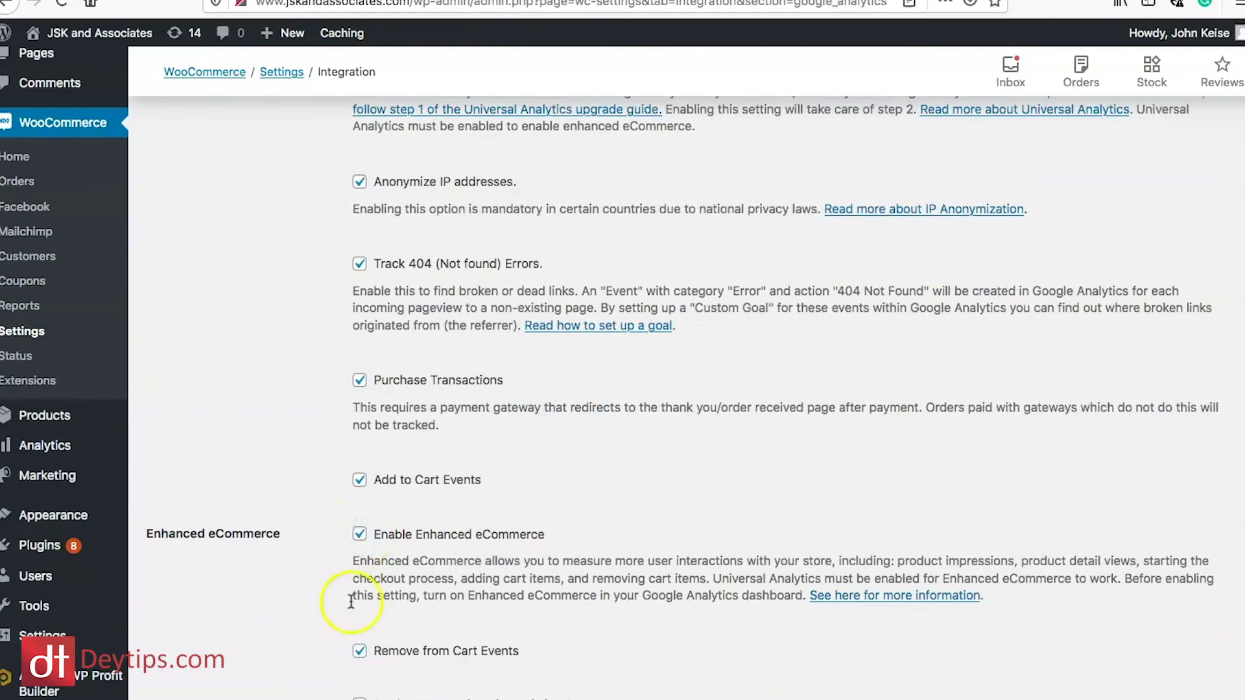
{"action": "scroll", "coordinate": [347, 597], "scroll_direction": "down", "scroll_amount": 8}
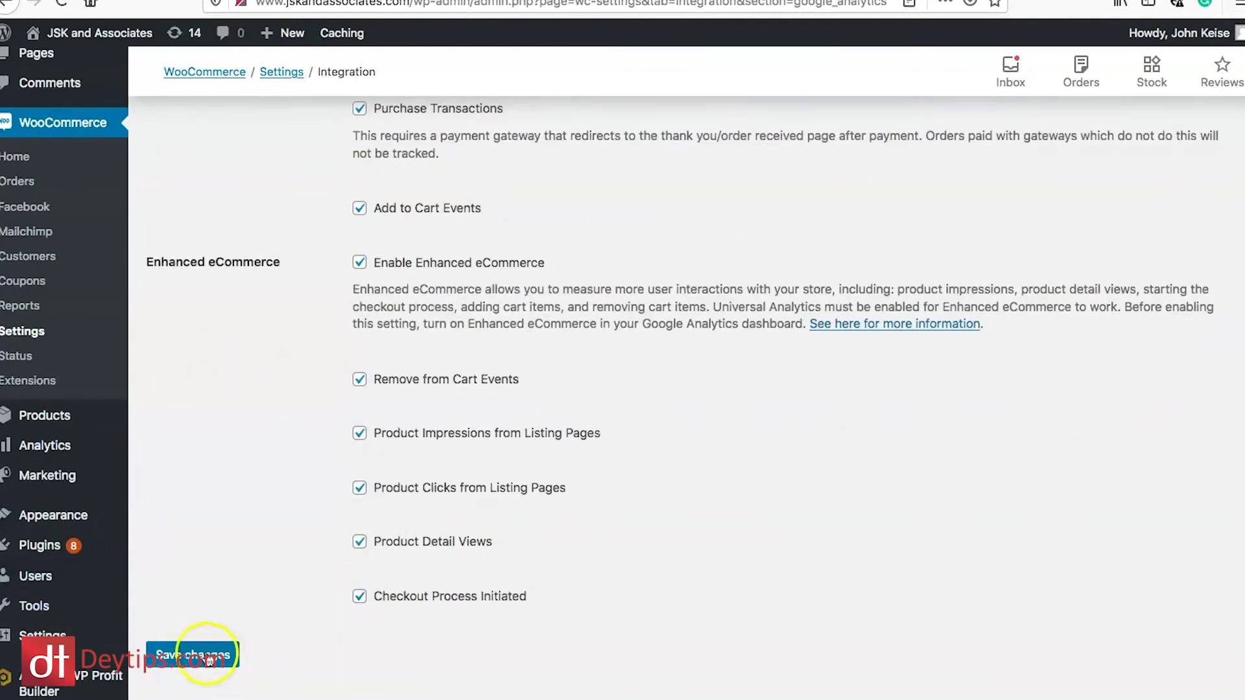